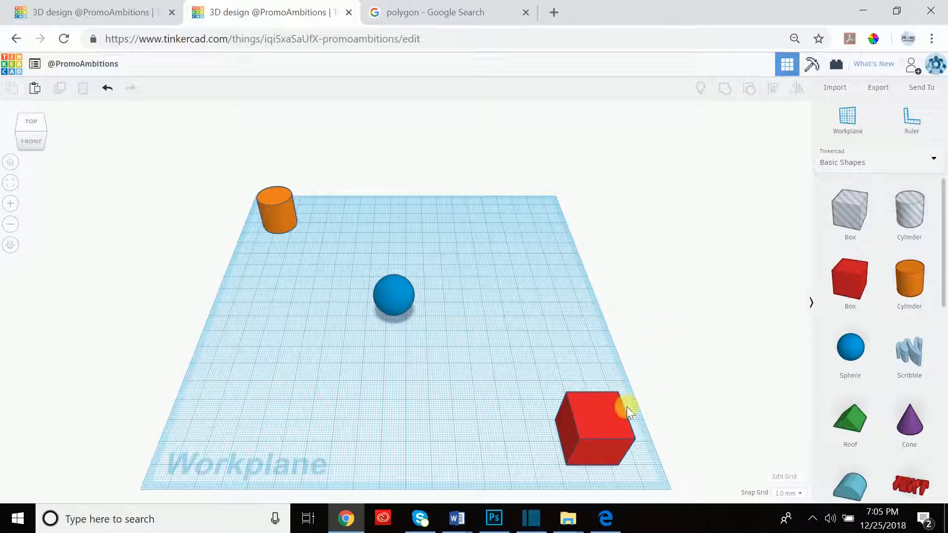
Set the red box's Width parameter to 21.93 and resize its base to about 15.87 by 14 mm
left_click(591, 426)
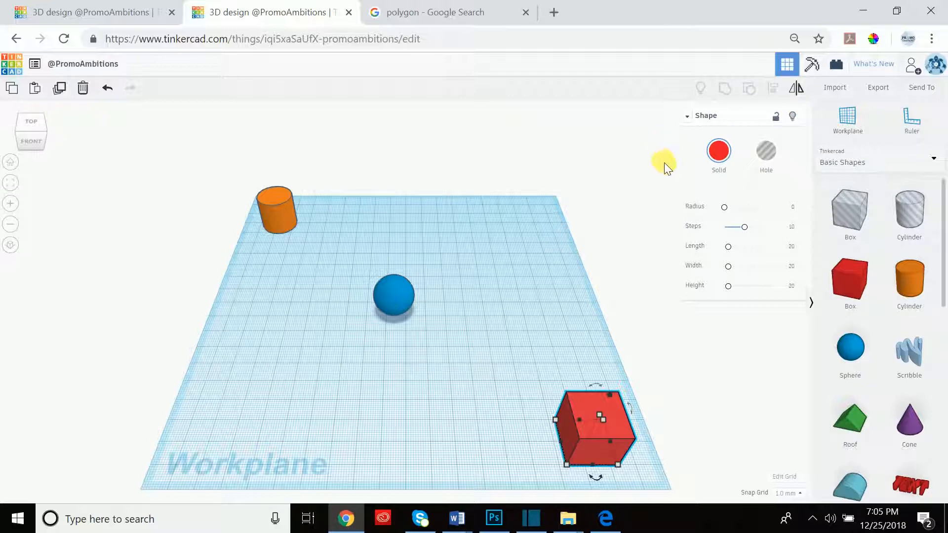
left_click(719, 150)
mouse_move(567, 466)
mouse_move(561, 467)
left_mouse_down()
mouse_move(549, 411)
mouse_move(559, 451)
mouse_move(564, 411)
mouse_move(587, 437)
mouse_move(567, 450)
left_mouse_up()
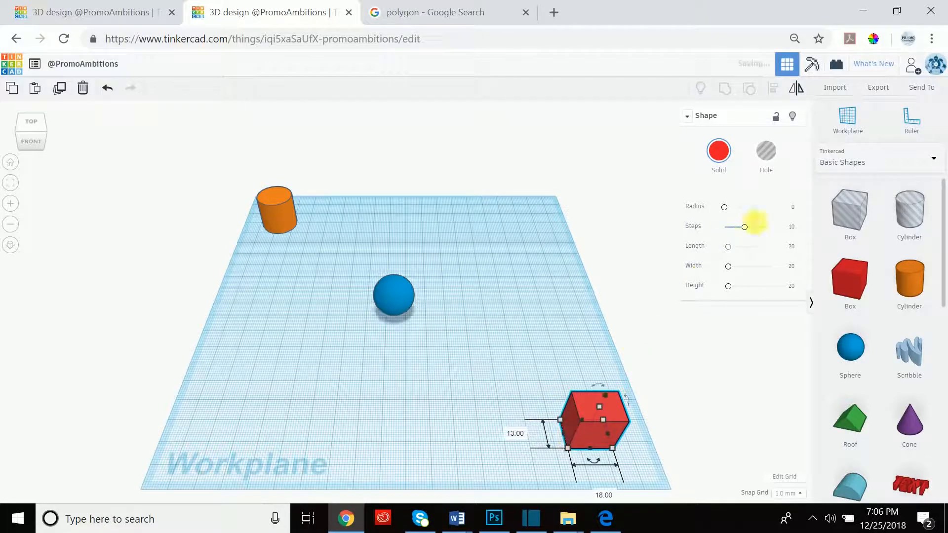
mouse_move(732, 269)
left_mouse_down()
mouse_move(751, 272)
mouse_move(730, 273)
left_mouse_up()
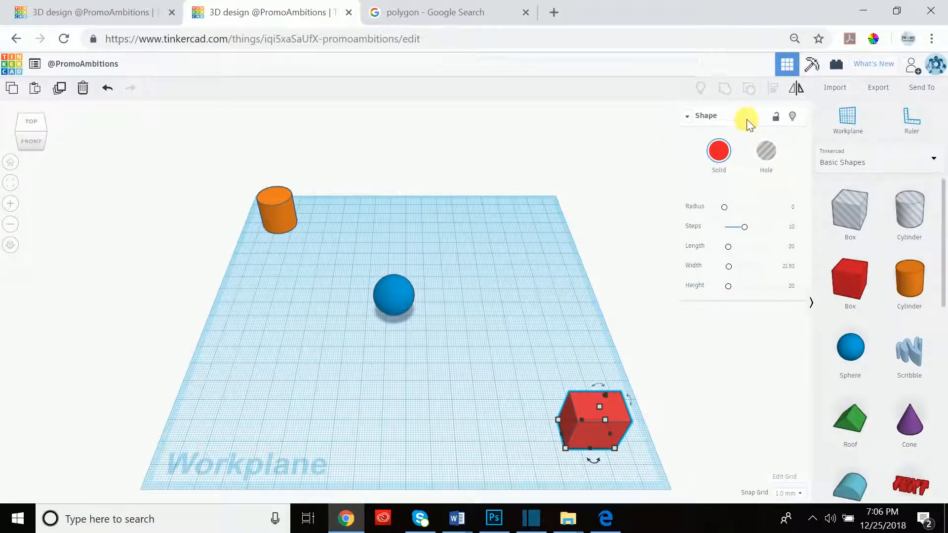
mouse_move(565, 446)
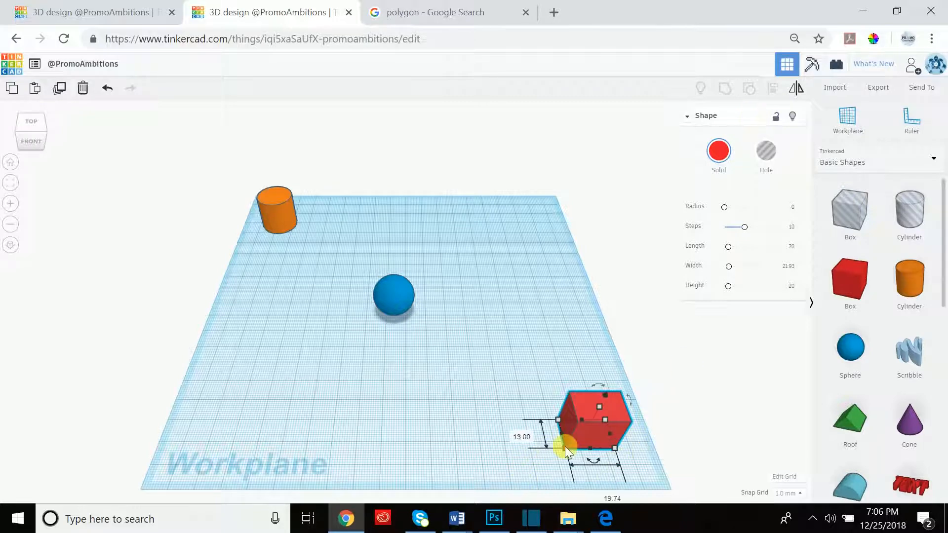
mouse_move(566, 449)
left_mouse_down()
mouse_move(556, 457)
mouse_move(546, 398)
mouse_move(573, 353)
mouse_move(523, 366)
mouse_move(535, 407)
mouse_move(579, 454)
left_mouse_up()
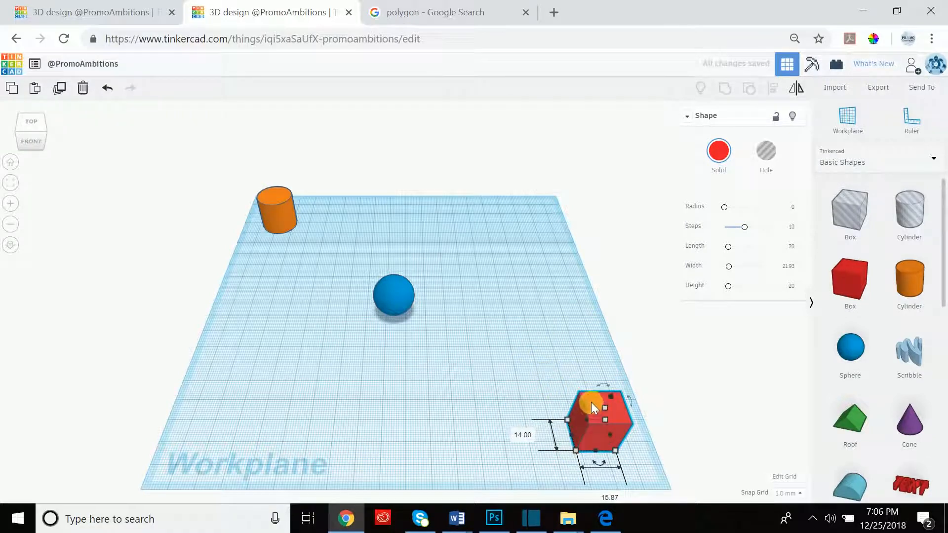
Delete the resized red box and place a new solid red box near the workplane's front-right corner
key("Delete")
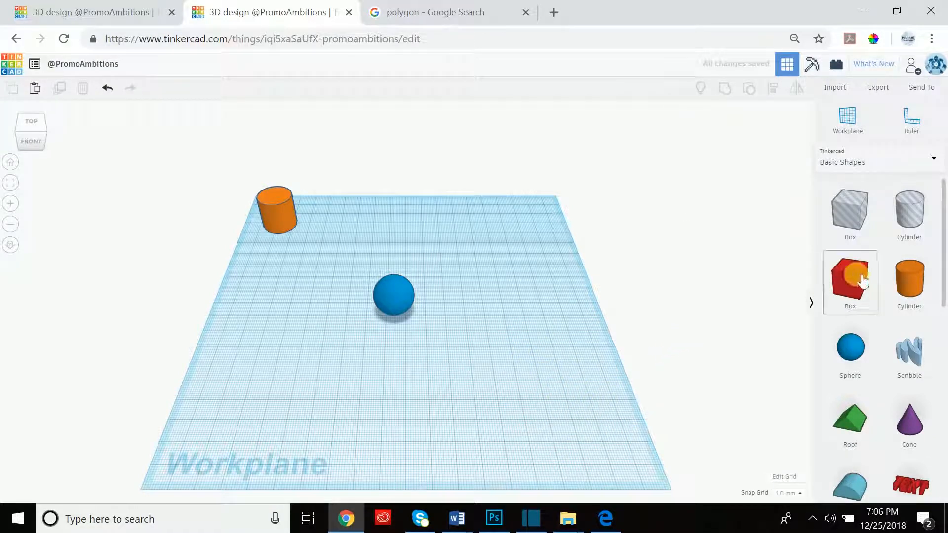
left_click_drag(862, 285, 576, 428)
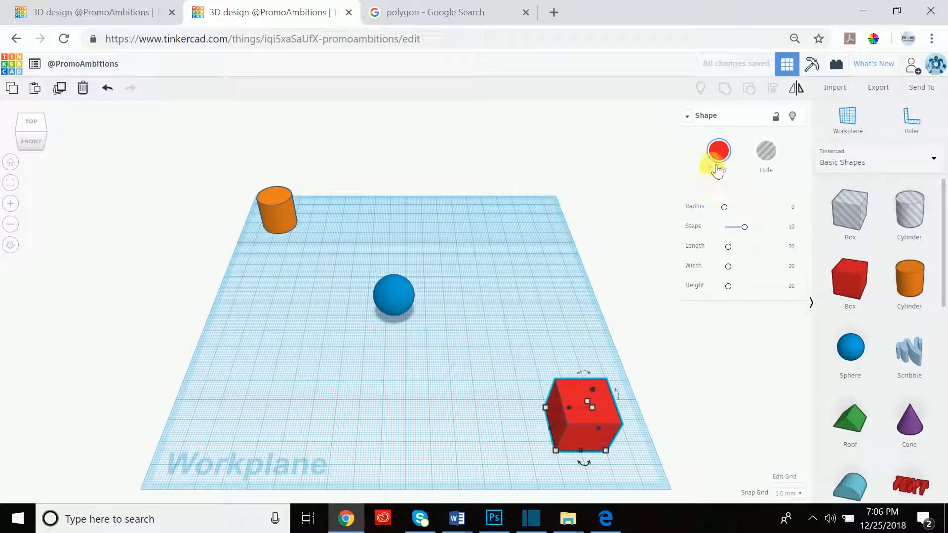
Collapse and re-expand the red box's shape settings, and lock and unlock the box for editing
left_click(689, 115)
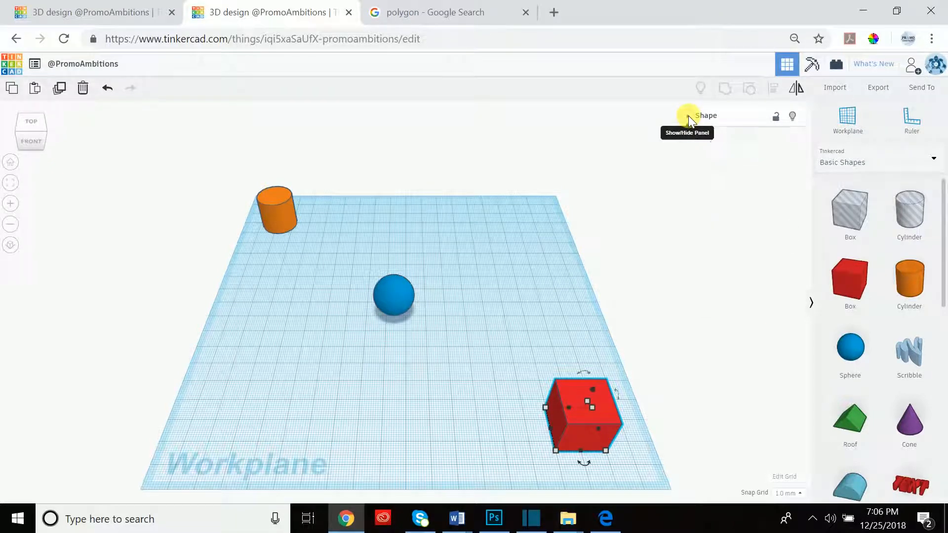
left_click(689, 116)
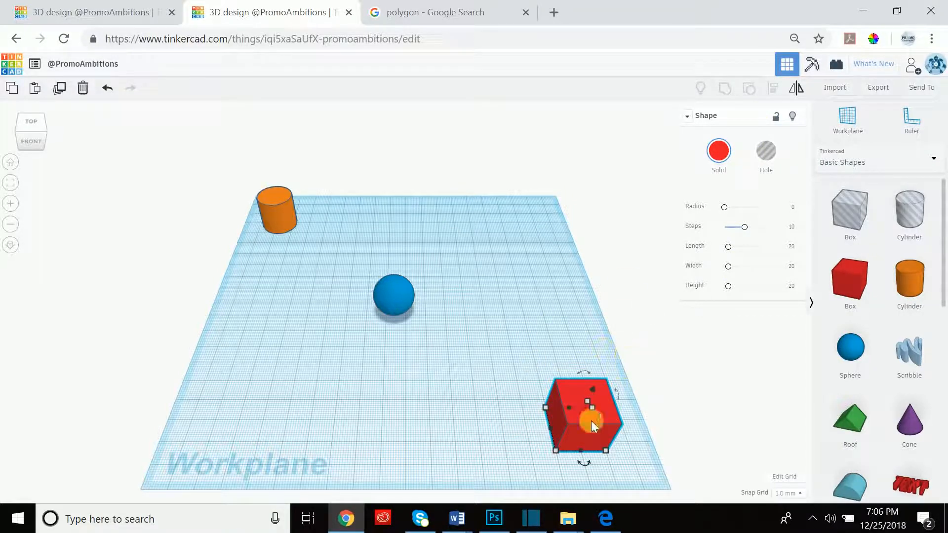
left_click(781, 118)
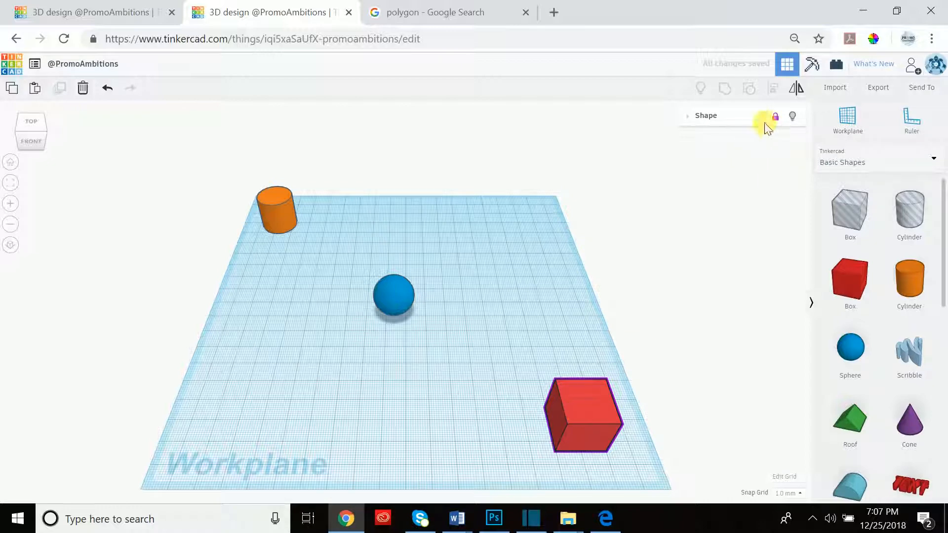
left_click(778, 118)
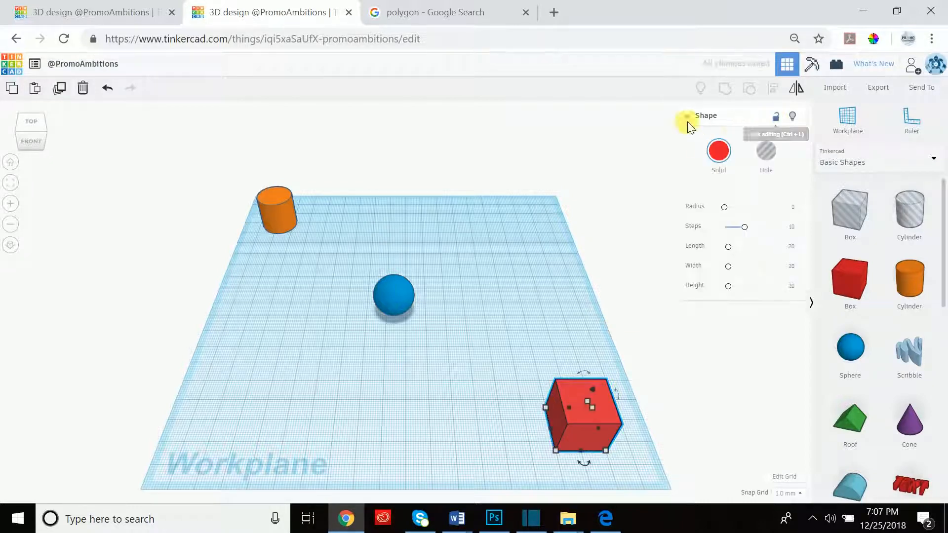
Hide the red box and show all objects again, twice
left_click(793, 118)
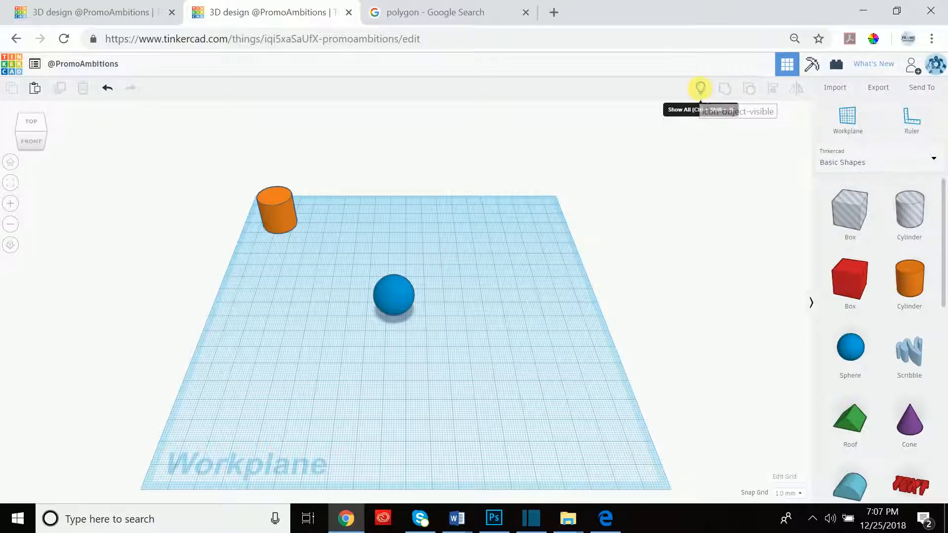
left_click(702, 89)
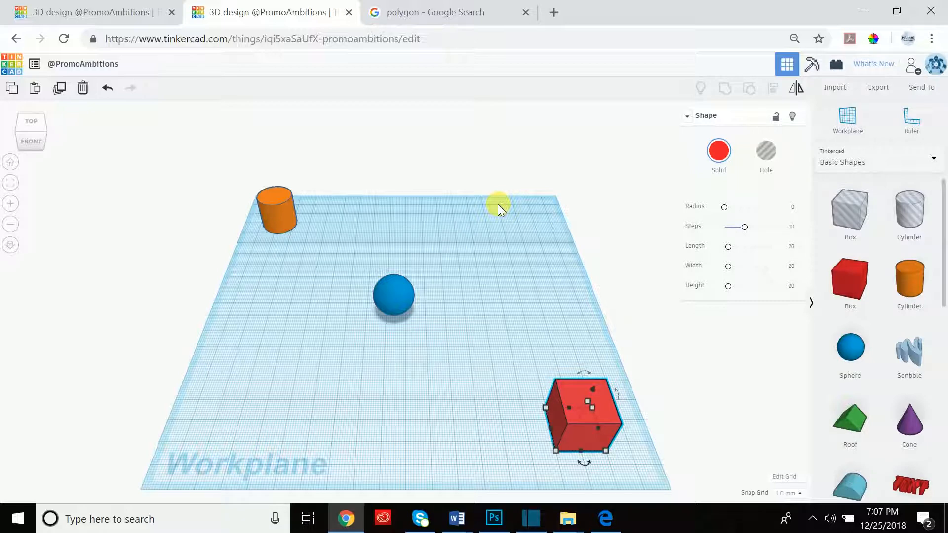
key("ctrl+h")
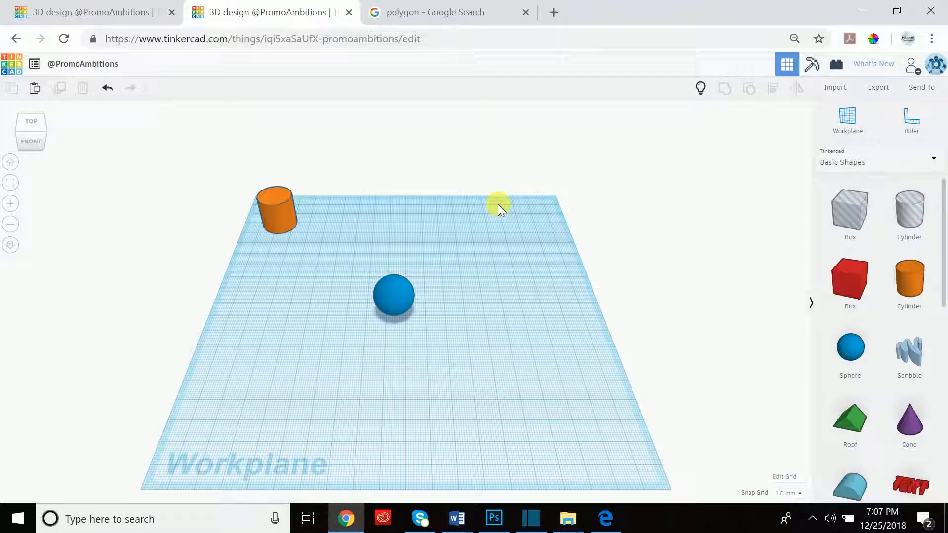
key("ctrl+shift+h")
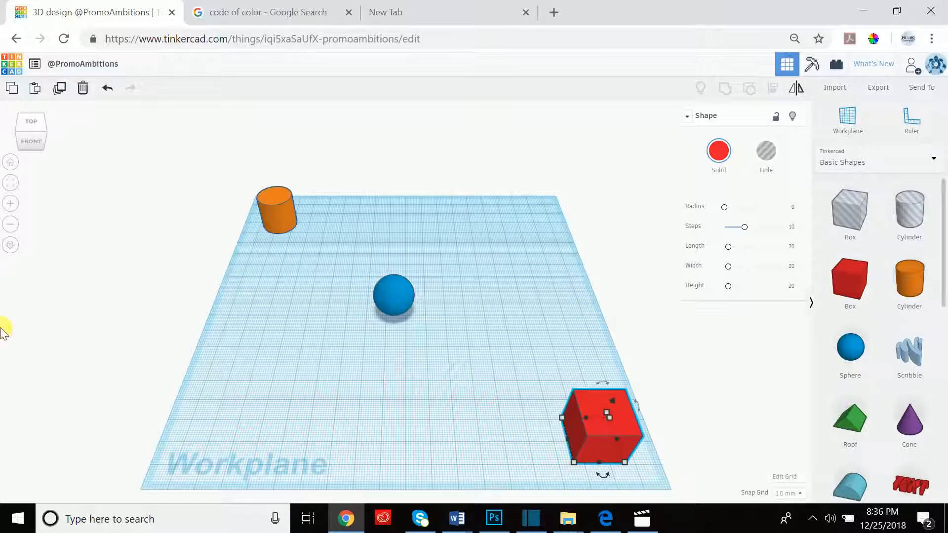
Fit the view to the box and recolour it with preset purple, followed by preset dark green
left_click(10, 182)
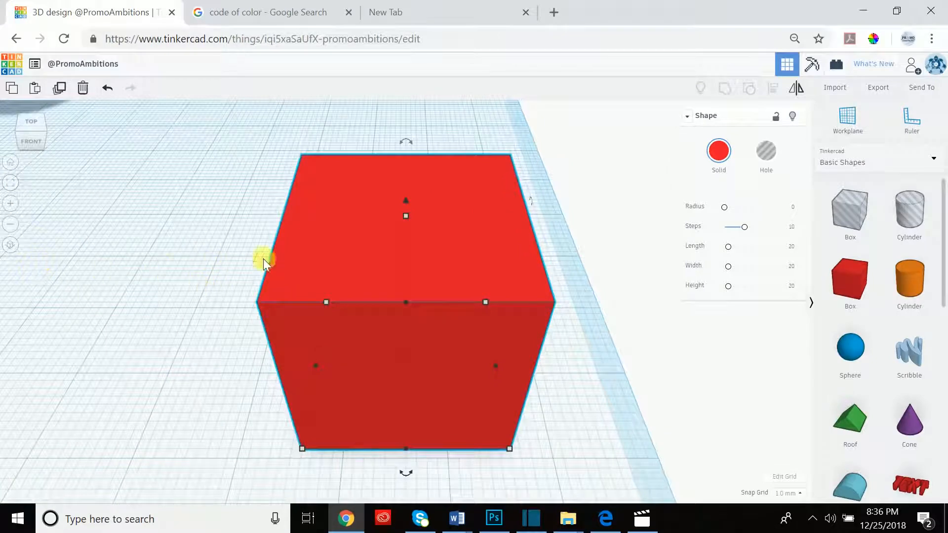
left_click(718, 161)
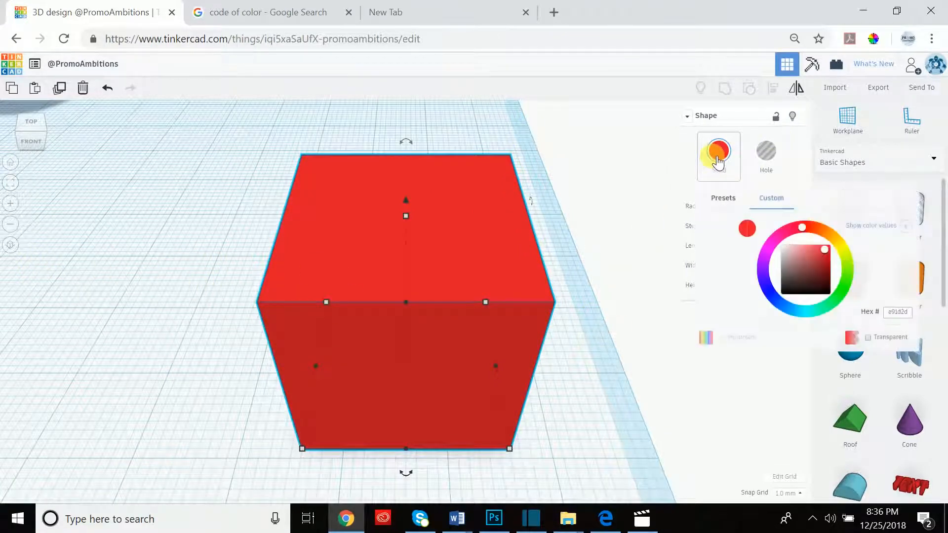
left_click(722, 198)
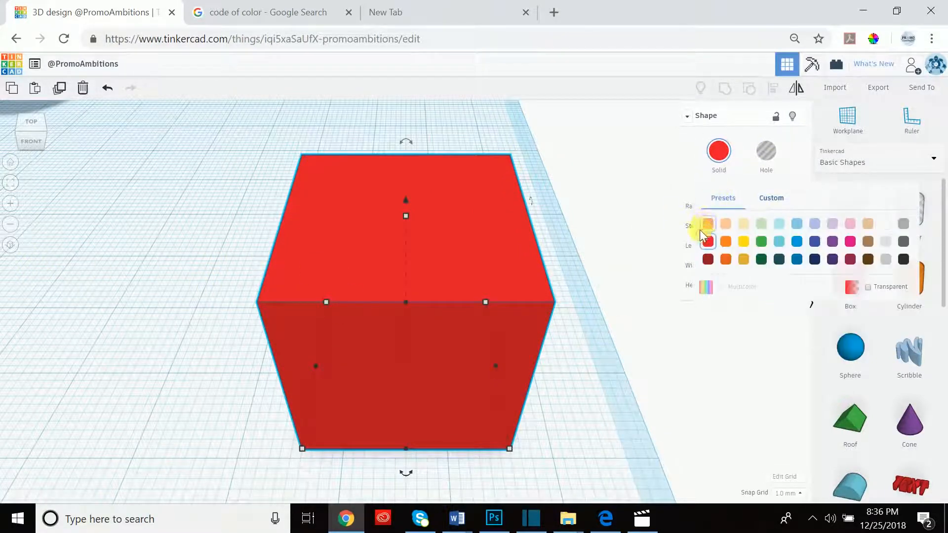
left_click(833, 241)
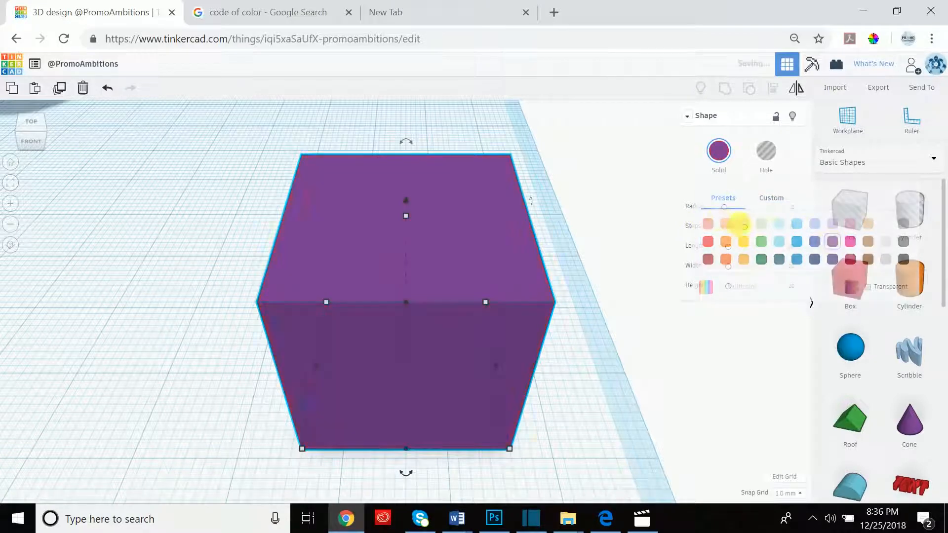
left_click(723, 153)
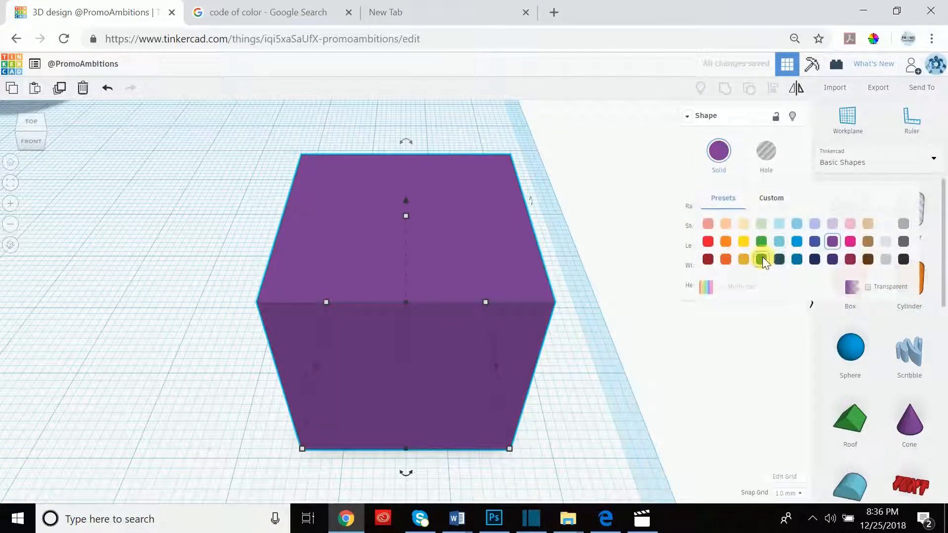
left_click(761, 259)
Mix a custom dull maroon colour, hex 754452, for the box on the colour wheel
left_click(724, 151)
left_click(763, 197)
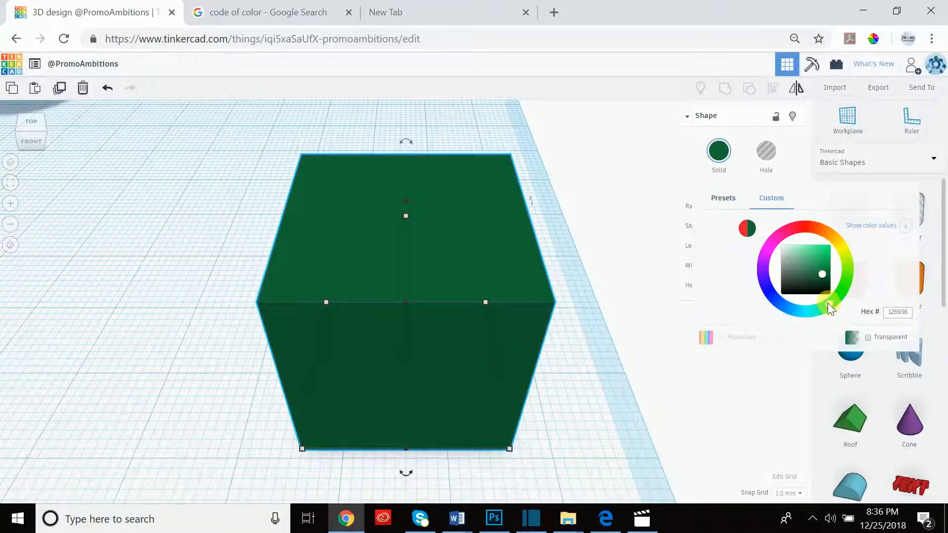
left_click_drag(805, 306, 829, 235)
left_click_drag(763, 307, 761, 290)
left_click_drag(822, 274, 792, 229)
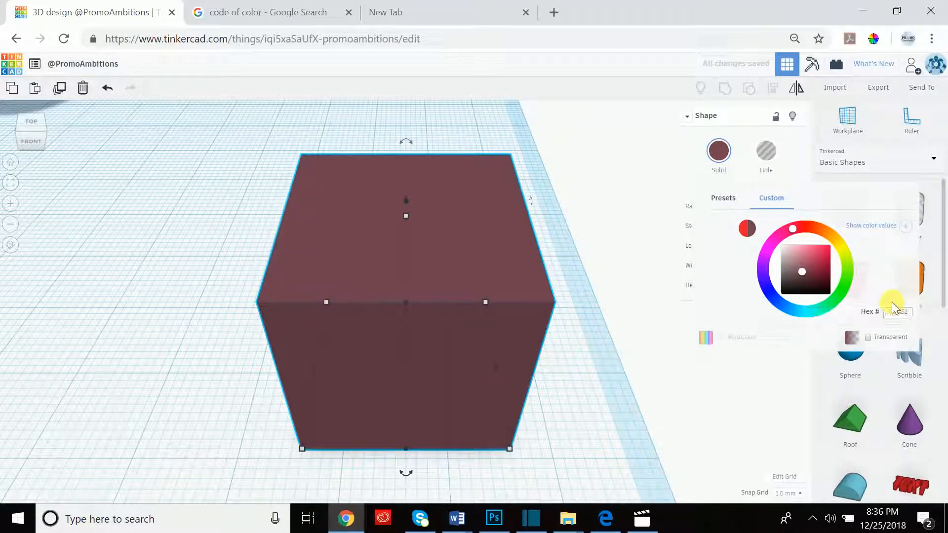
left_click_drag(896, 313, 915, 309)
left_click(908, 318)
Sample the blue sphere's colour with the browser's colour picker extension and copy its hex code
scroll(390, 253, "down", 3)
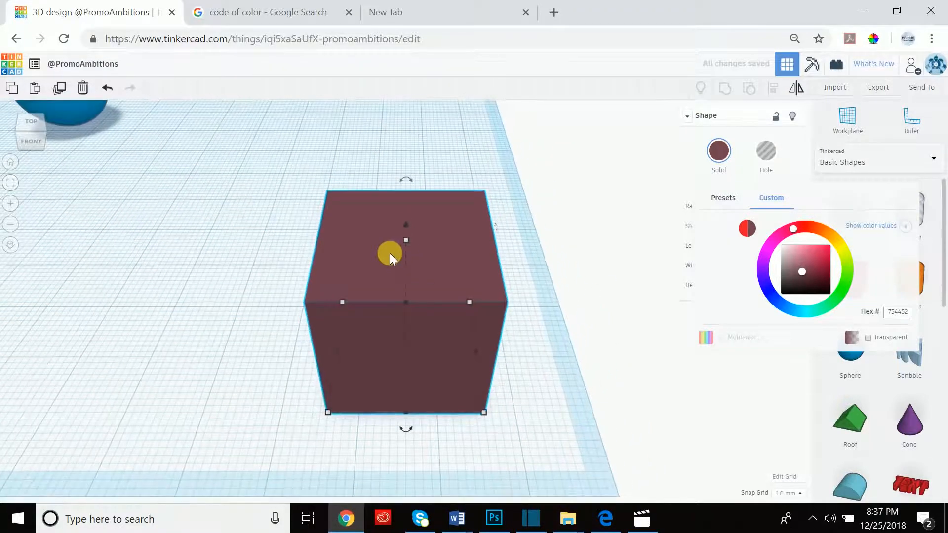
scroll(390, 252, "down", 2)
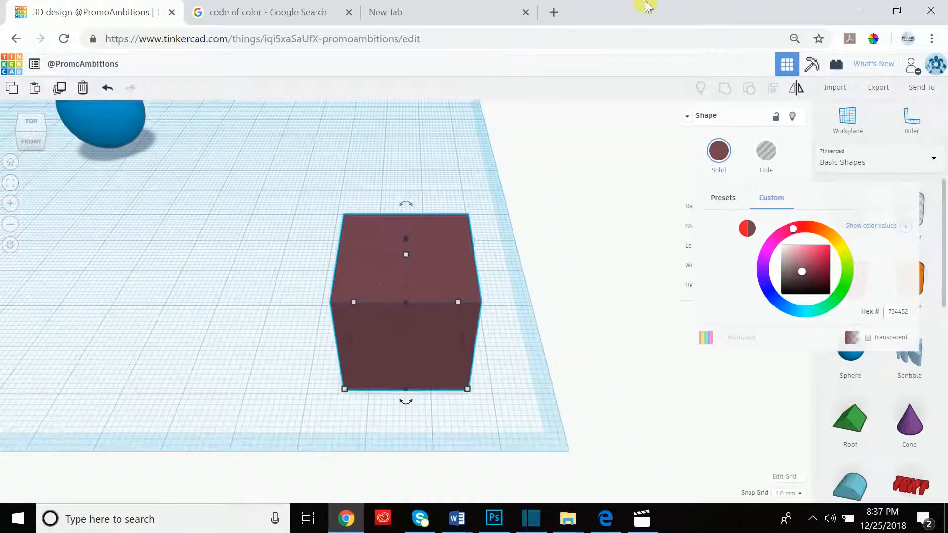
left_click(874, 39)
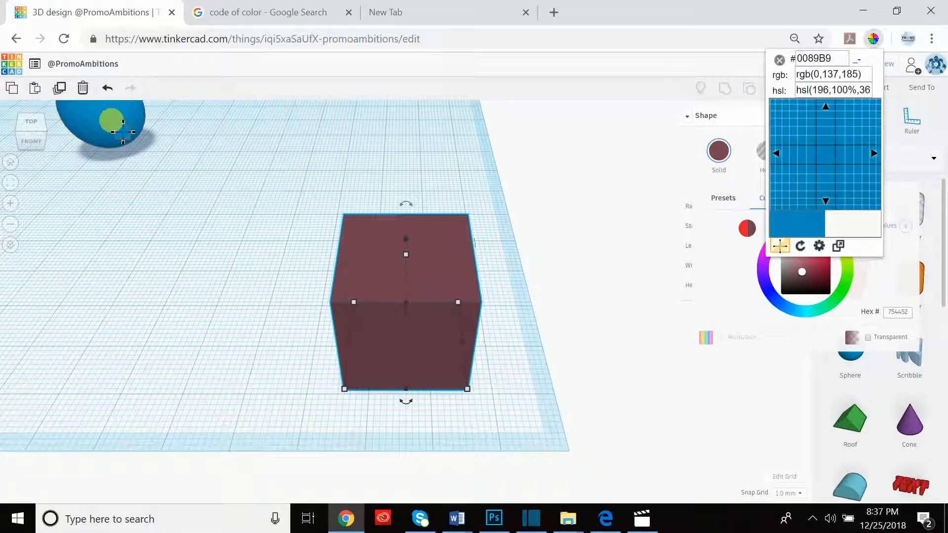
left_click(123, 132)
left_click_drag(146, 144, 136, 153)
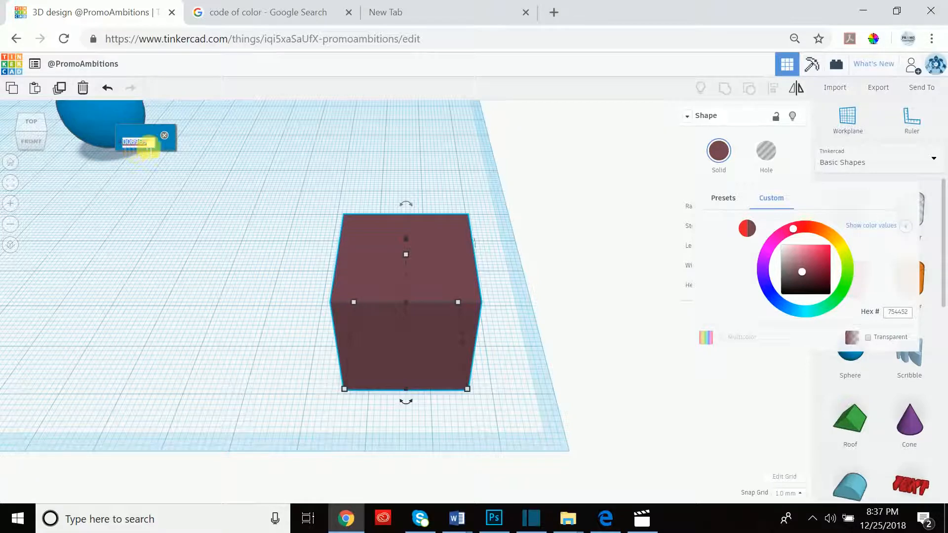
left_click(165, 136)
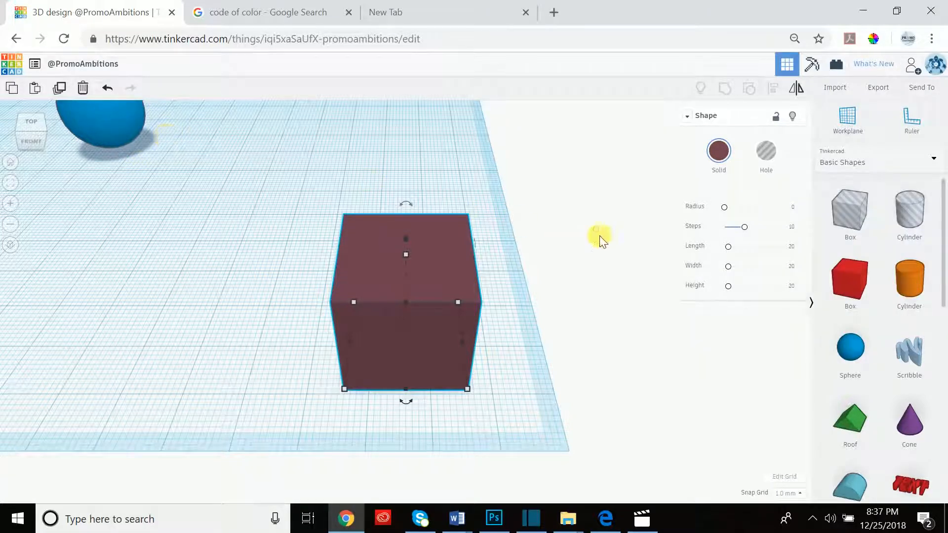
Set the box's custom colour to hex 0089b9, matching the sphere
left_click(722, 153)
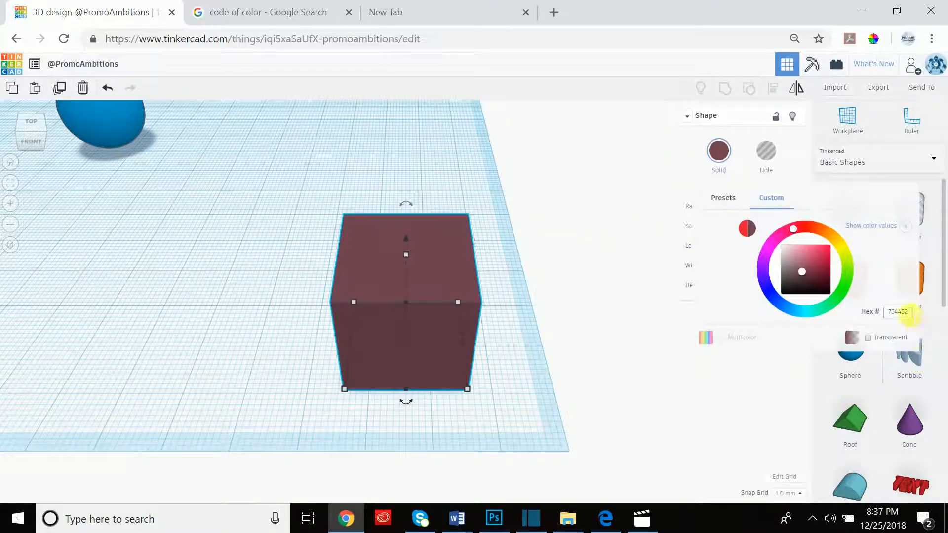
type("008989")
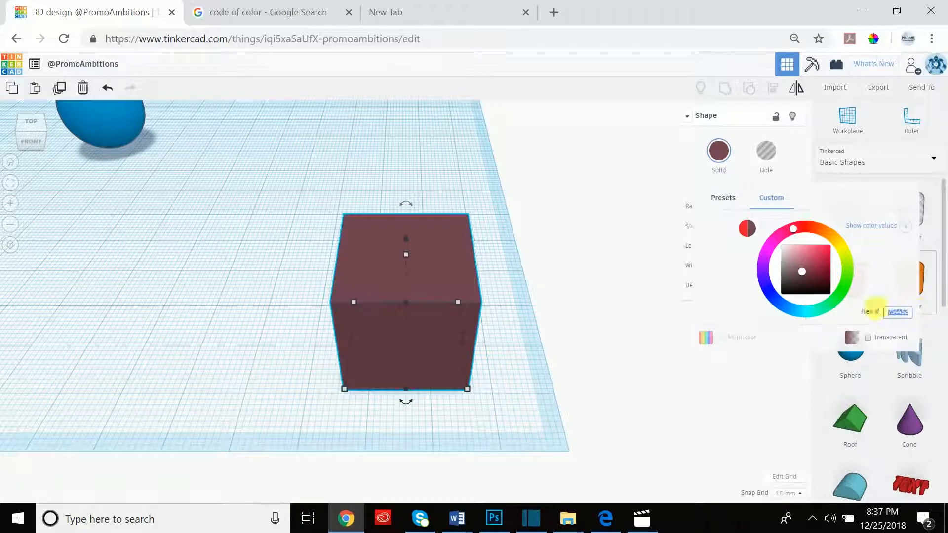
key("Return")
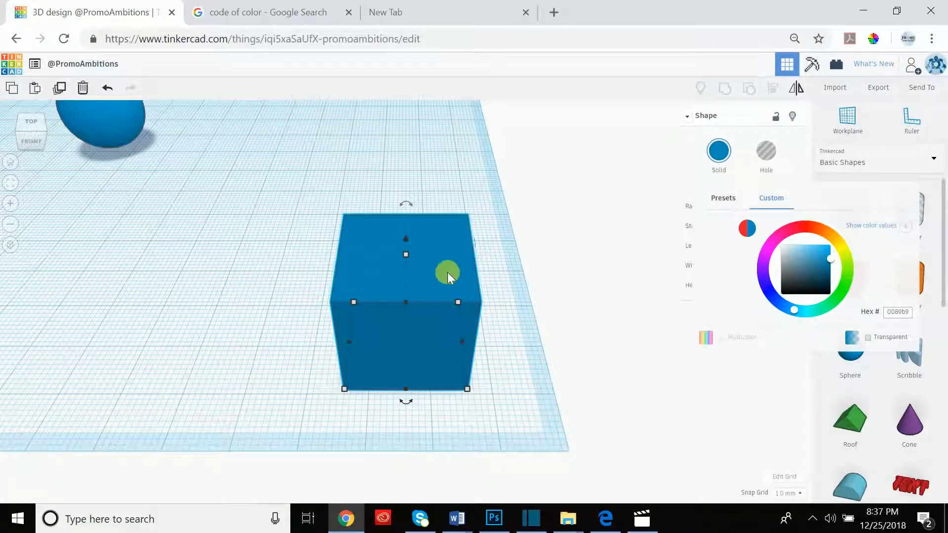
Make the blue box transparent and orbit to view it at a lower angle
scroll(420, 295, "down", 1)
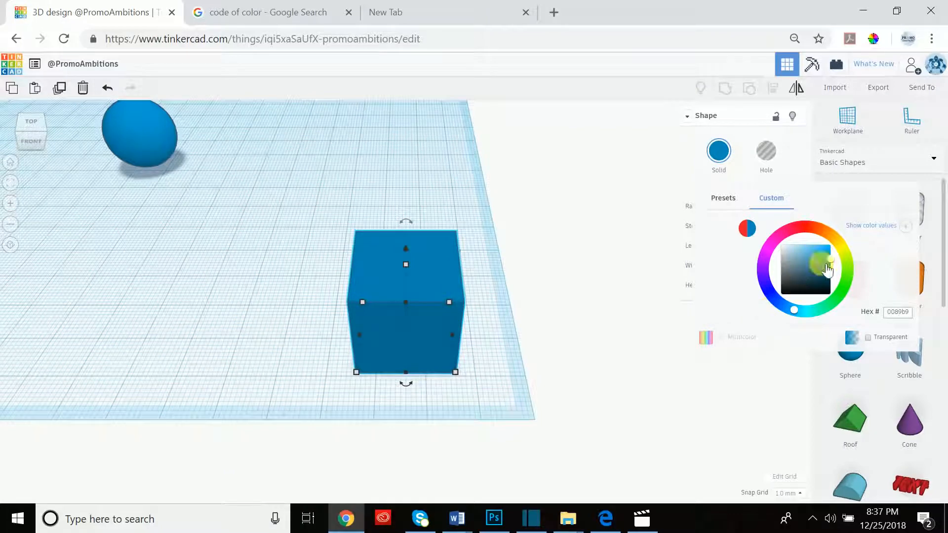
left_click(387, 237)
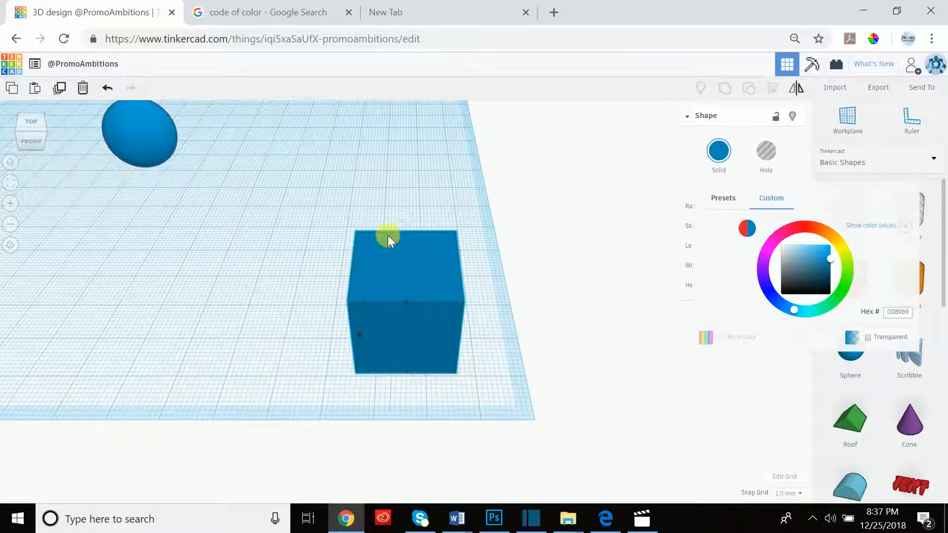
left_click(719, 150)
left_click(887, 342)
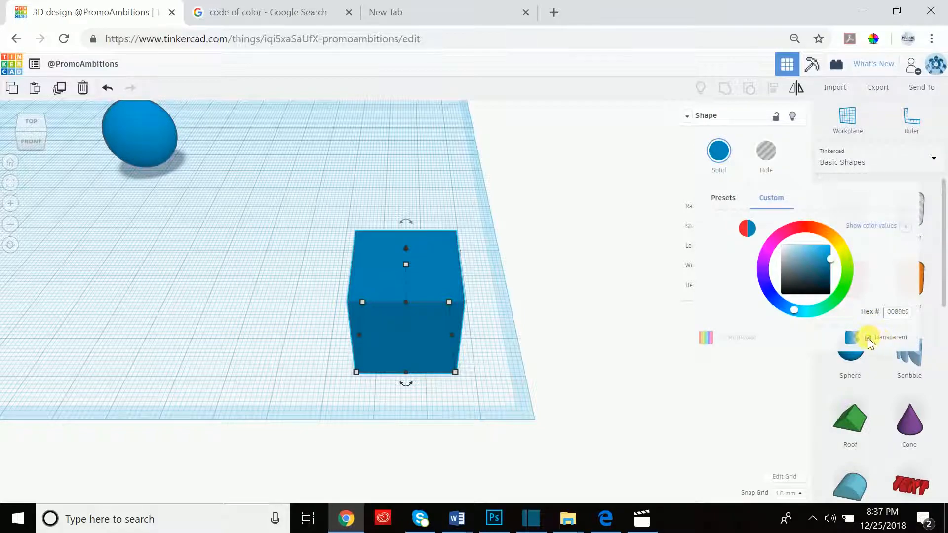
right_click_drag(485, 297, 476, 271)
Switch the box's colour choices to the presets and turn off its transparency
left_click(715, 165)
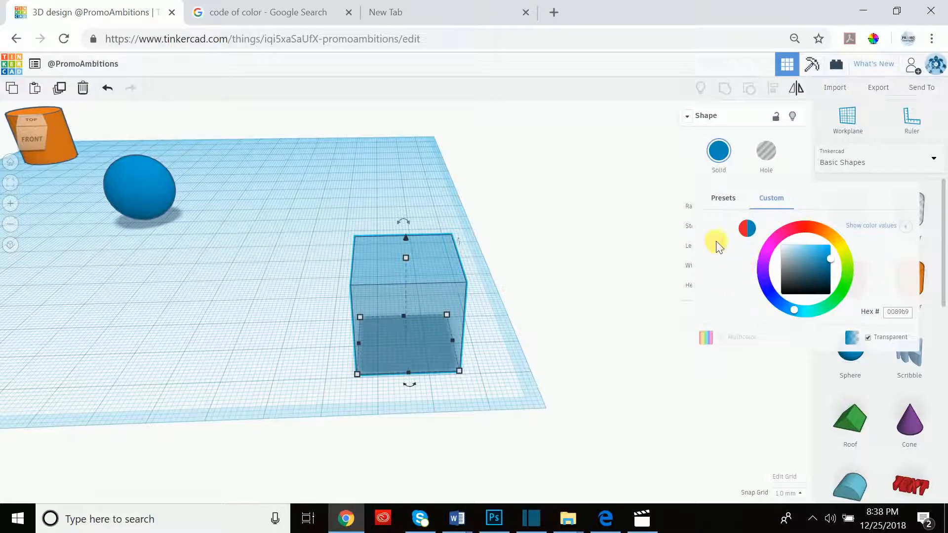
left_click(722, 199)
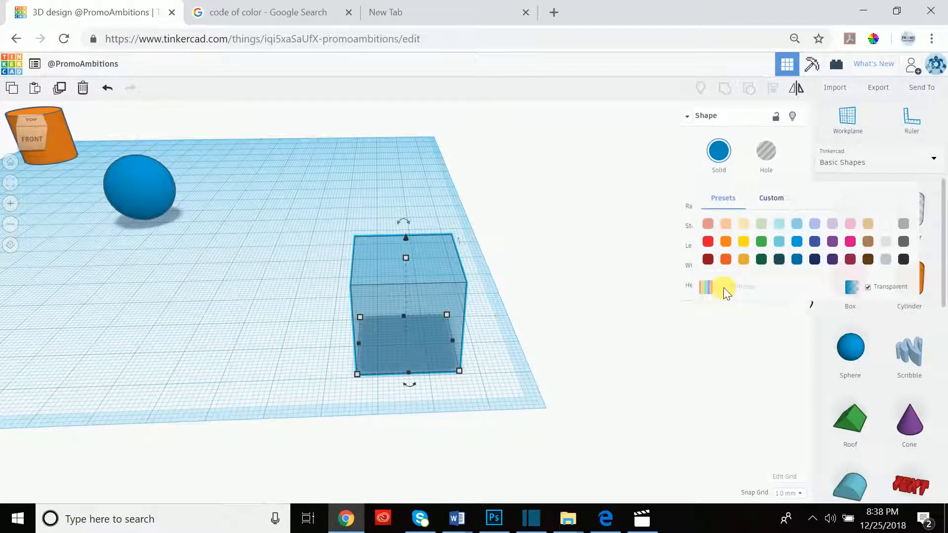
left_click(869, 287)
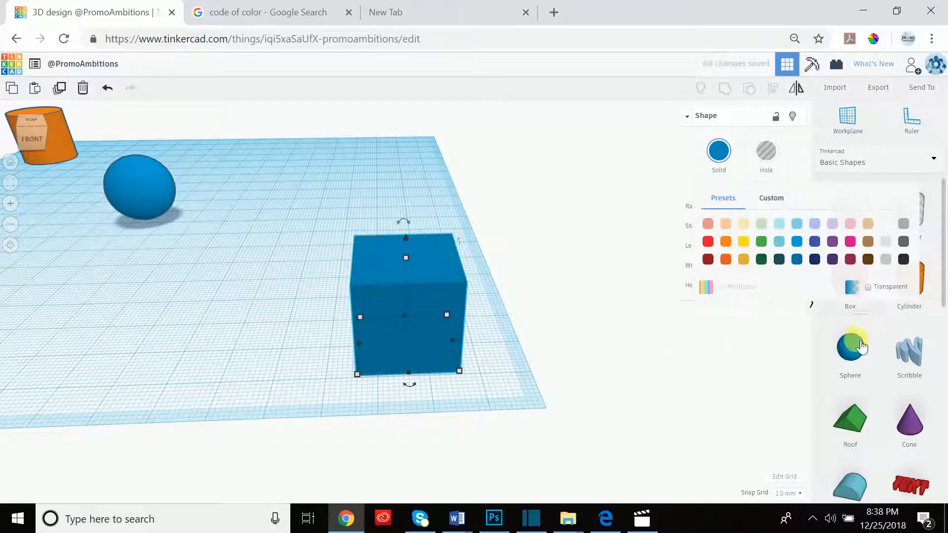
Place a green roof against the blue box, group the two shapes and shift the group slightly on the workplane
left_click_drag(855, 434, 336, 325)
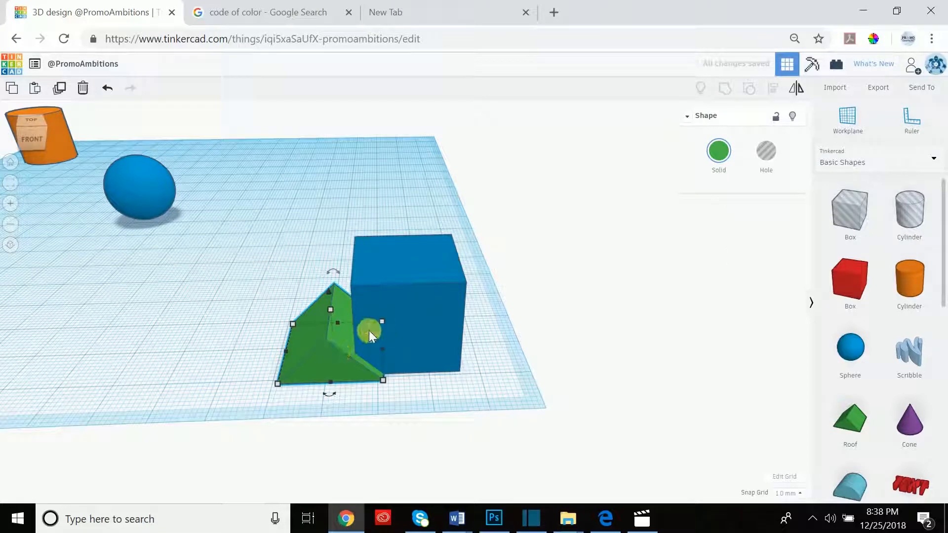
left_click_drag(479, 206, 275, 393)
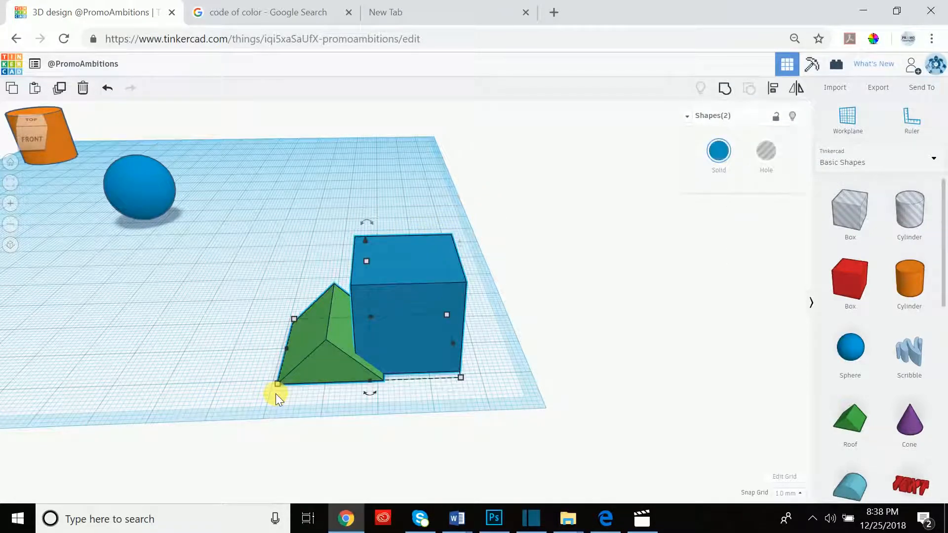
left_click(725, 89)
mouse_move(398, 289)
left_mouse_down()
mouse_move(384, 249)
mouse_move(417, 286)
left_mouse_up()
Turn on Multicolor for the grouped roof and box so each part keeps its own colour
left_click(719, 150)
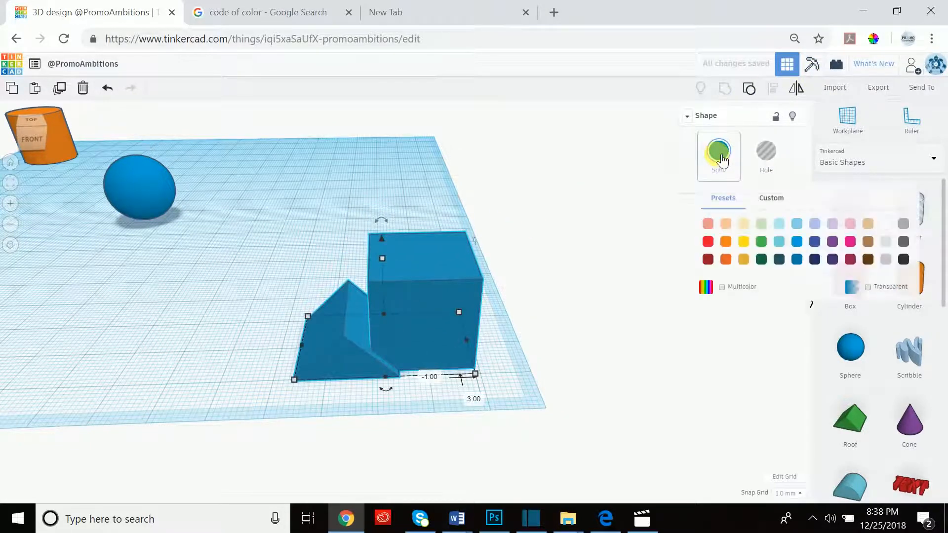
left_click(722, 288)
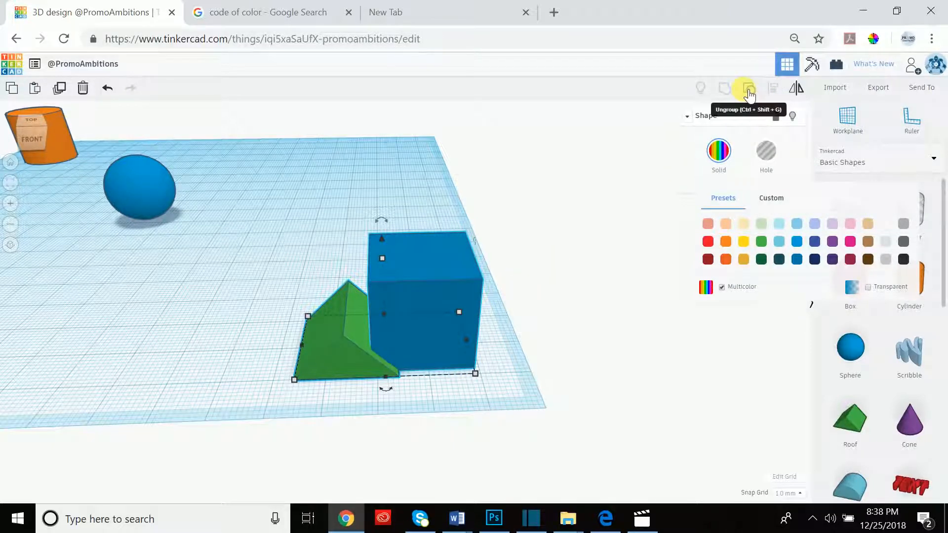
left_click_drag(413, 271, 410, 301)
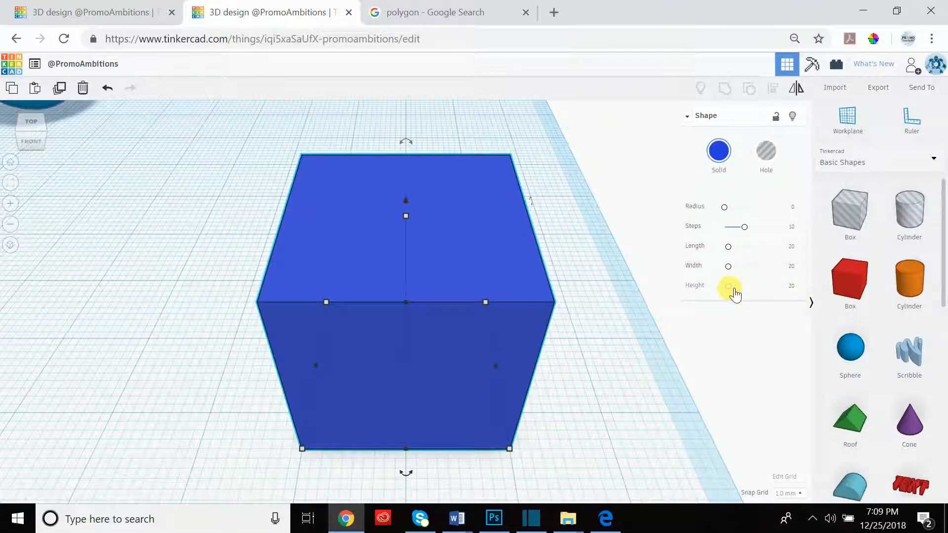
Try different heights on the blue box and set its height to exactly 30
left_click_drag(734, 292, 731, 287)
scroll(473, 244, "down", 5)
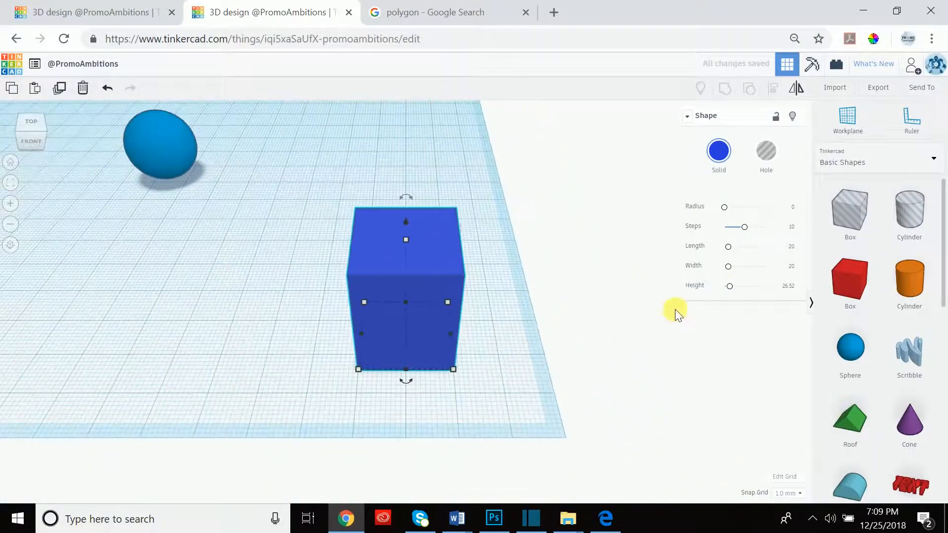
left_click_drag(734, 293, 793, 286)
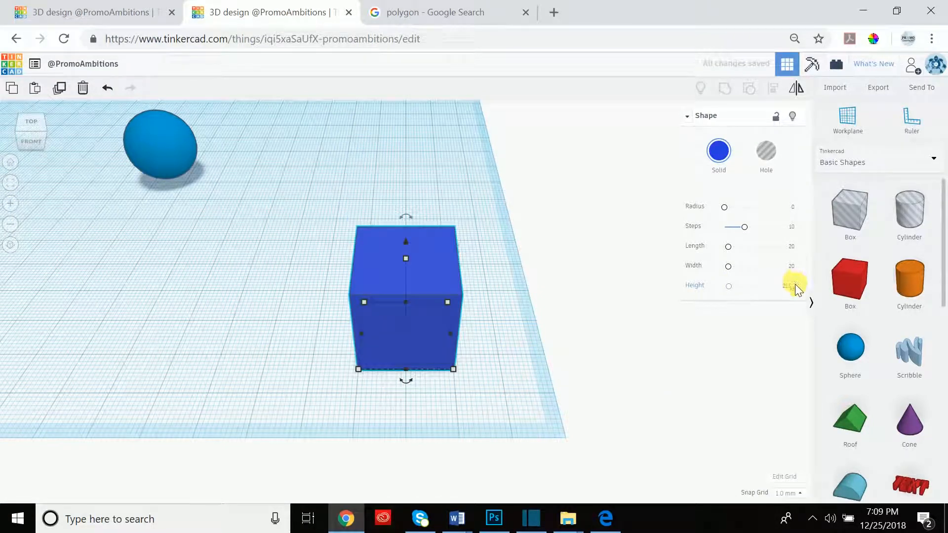
left_click(794, 286)
type("30")
key("Return")
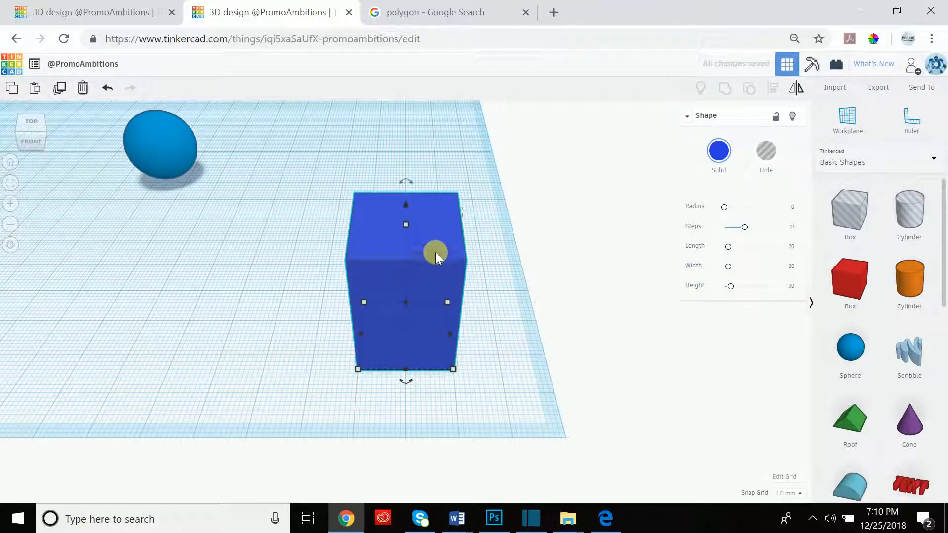
Set both the length and the width of the blue box to 30
left_click_drag(737, 271, 731, 250)
left_click(789, 249)
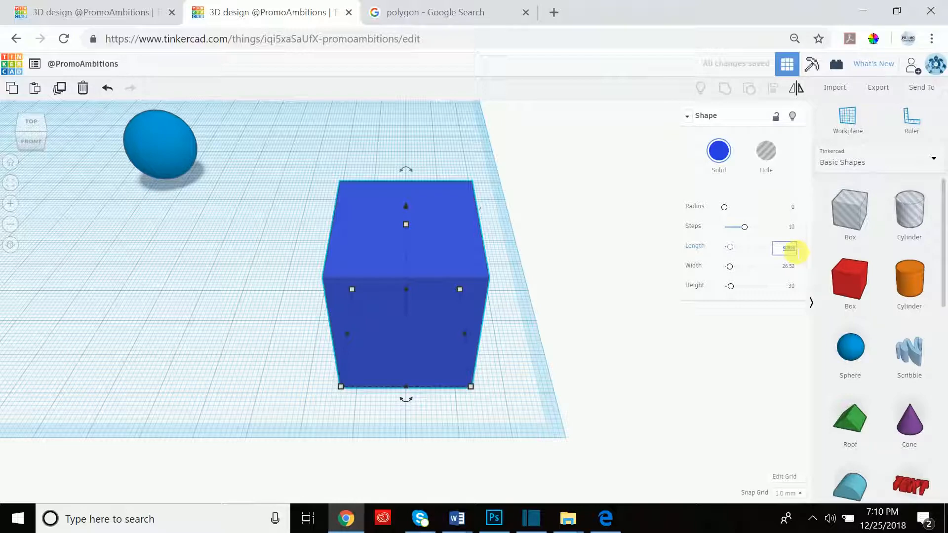
type("30")
key("Return")
left_click(791, 267)
type("30")
key("Return")
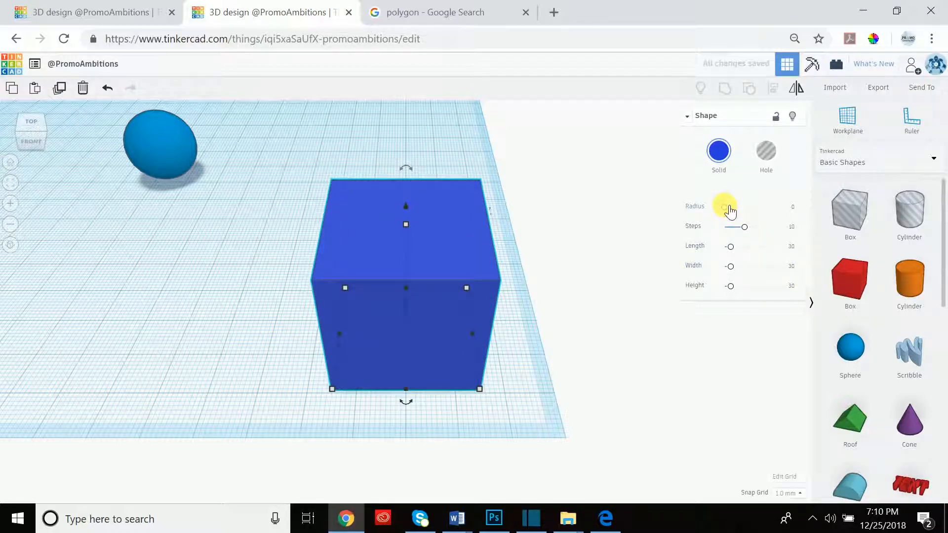
Round the blue box's edges with a radius of 6 and 7 steps
left_click(728, 209)
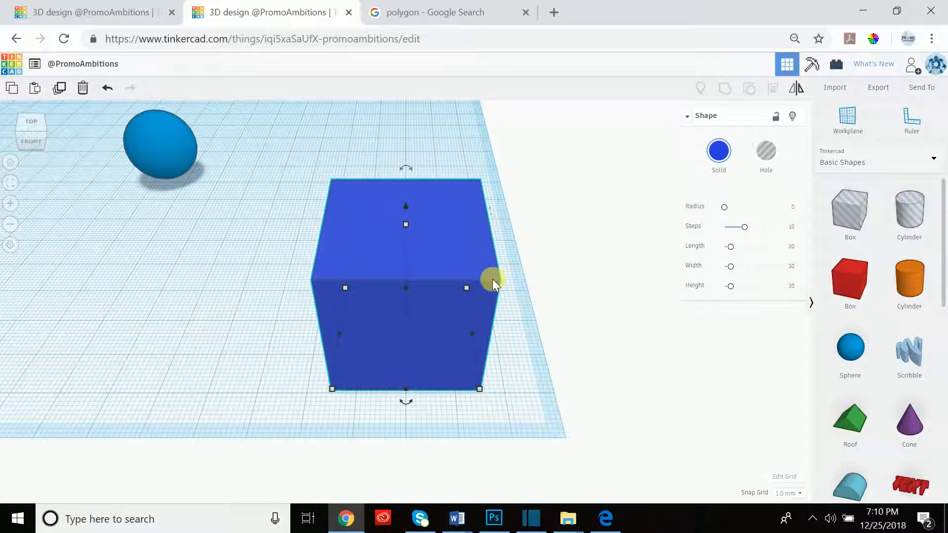
right_click_drag(511, 308, 522, 271)
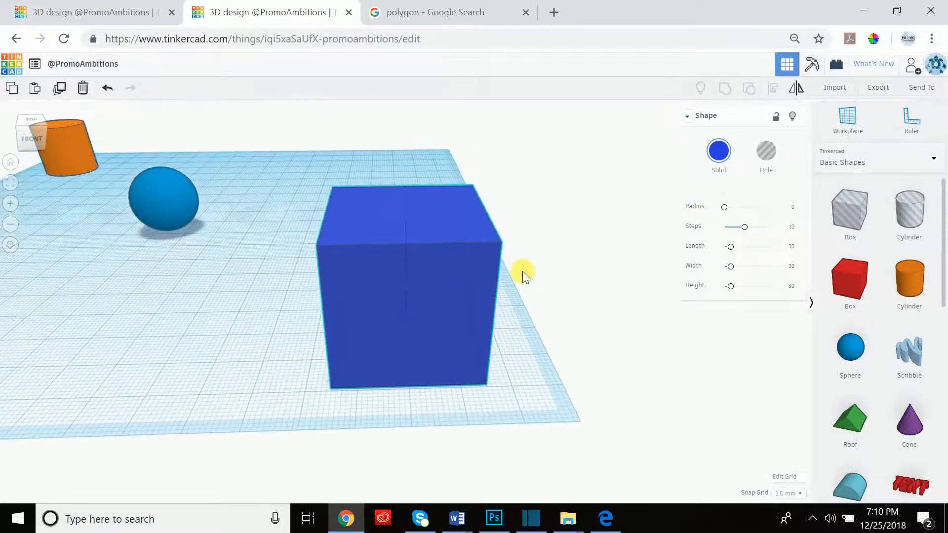
mouse_move(728, 209)
left_mouse_down()
mouse_move(791, 210)
mouse_move(724, 202)
mouse_move(742, 211)
left_mouse_up()
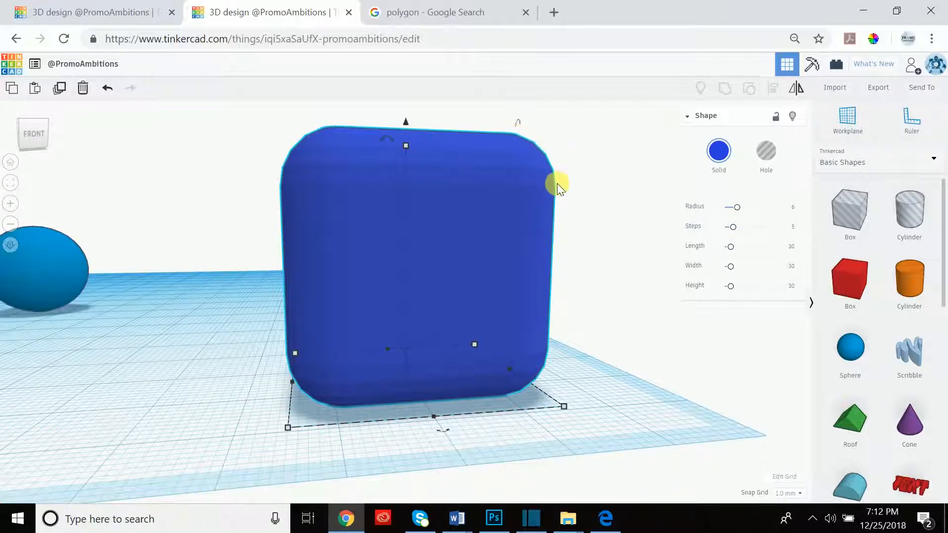
mouse_move(733, 226)
left_mouse_down()
mouse_move(768, 229)
mouse_move(722, 232)
mouse_move(740, 230)
left_mouse_up()
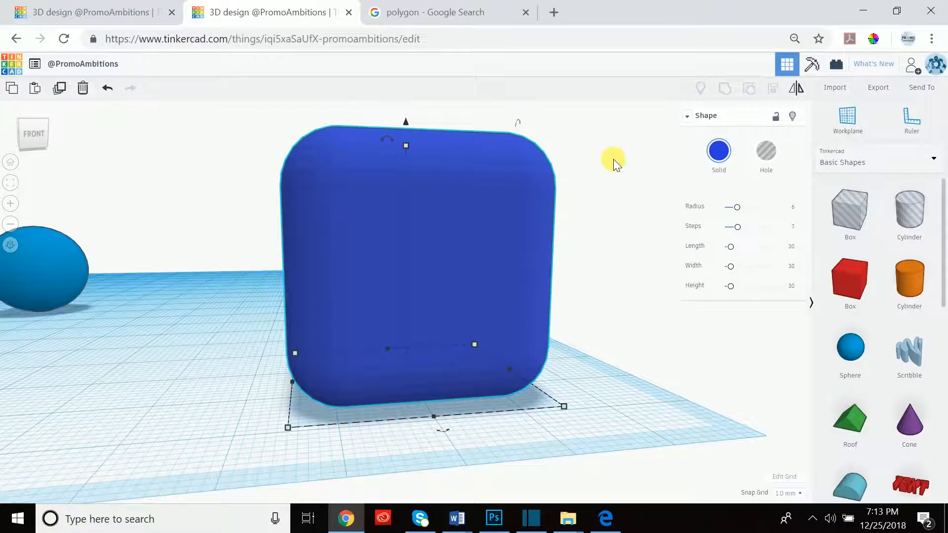
Facet the box's edges with 1 step and a radius of about 7.7, and delete the box
mouse_move(746, 230)
left_mouse_down()
mouse_move(775, 242)
mouse_move(731, 236)
mouse_move(724, 227)
mouse_move(741, 212)
mouse_move(726, 207)
mouse_move(763, 214)
mouse_move(741, 212)
left_mouse_up()
scroll(582, 208, "down", 3)
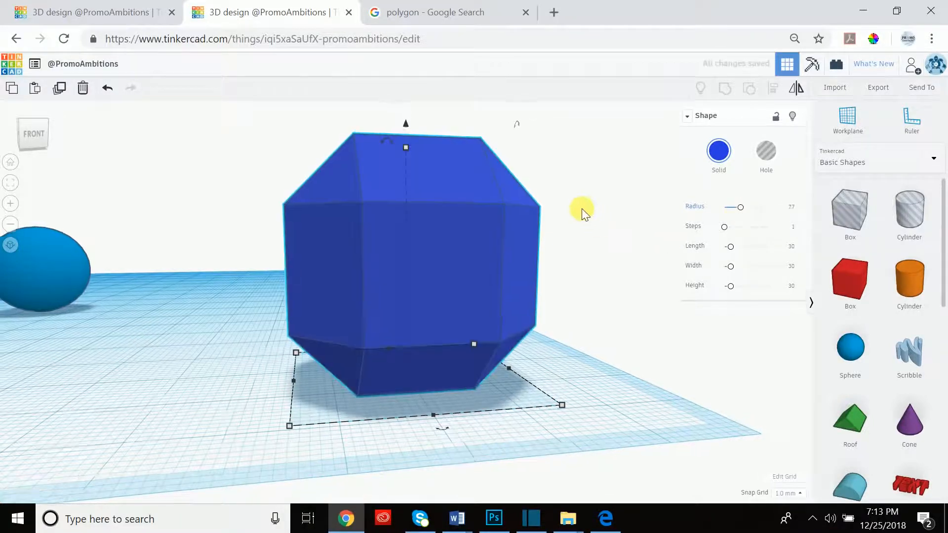
right_click_drag(586, 193, 574, 214)
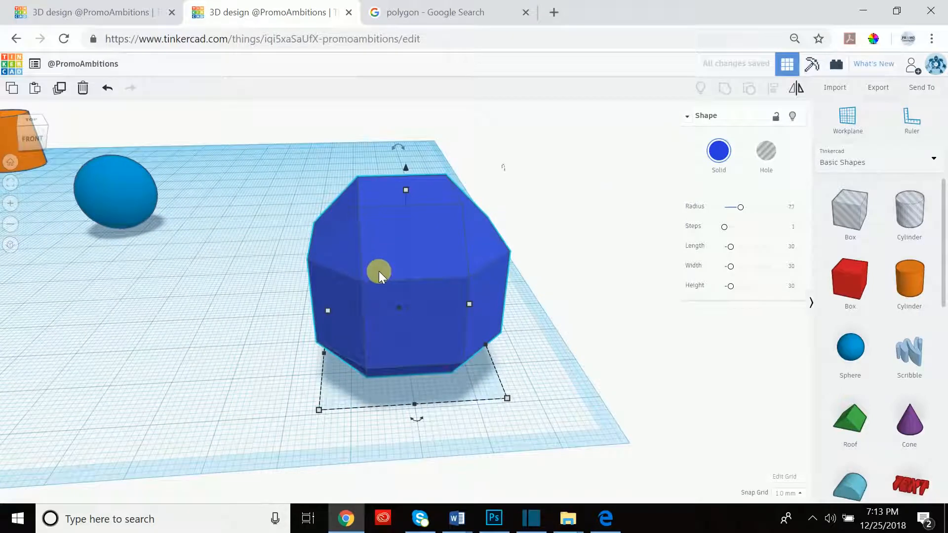
key("Delete")
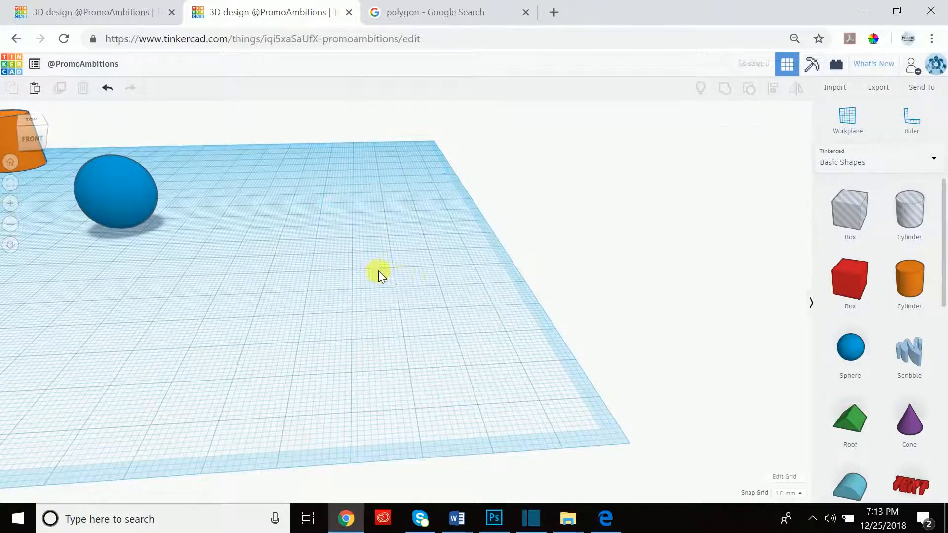
Examine the Basic Shapes library and the other shape categories, including Text and numbers, and return to Basic Shapes
scroll(884, 321, "down", 10)
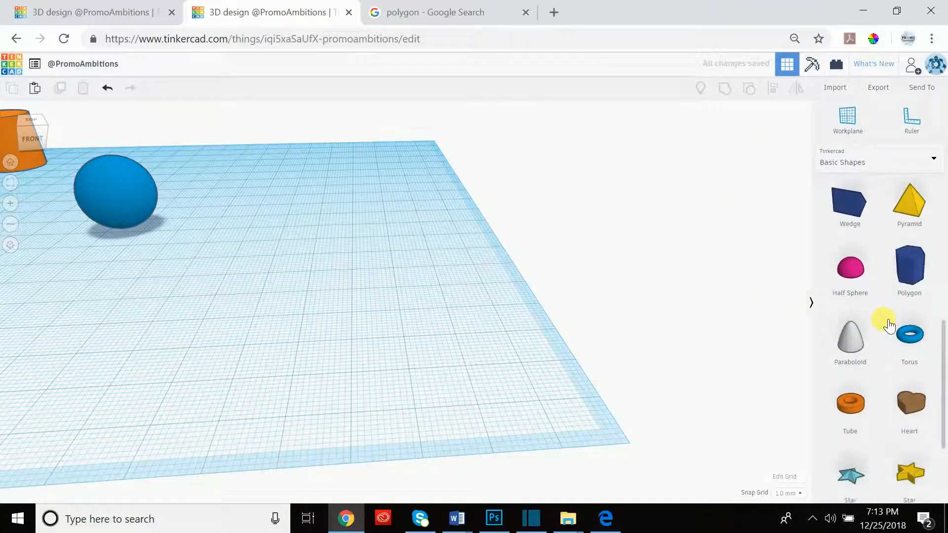
scroll(889, 306, "up", 10)
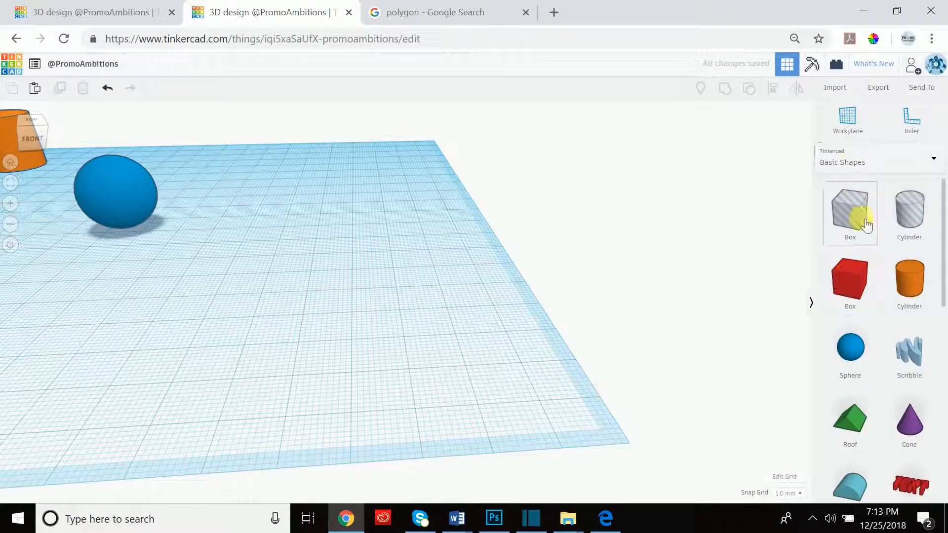
scroll(859, 237, "down", 10)
scroll(874, 321, "up", 11)
scroll(875, 326, "up", 1)
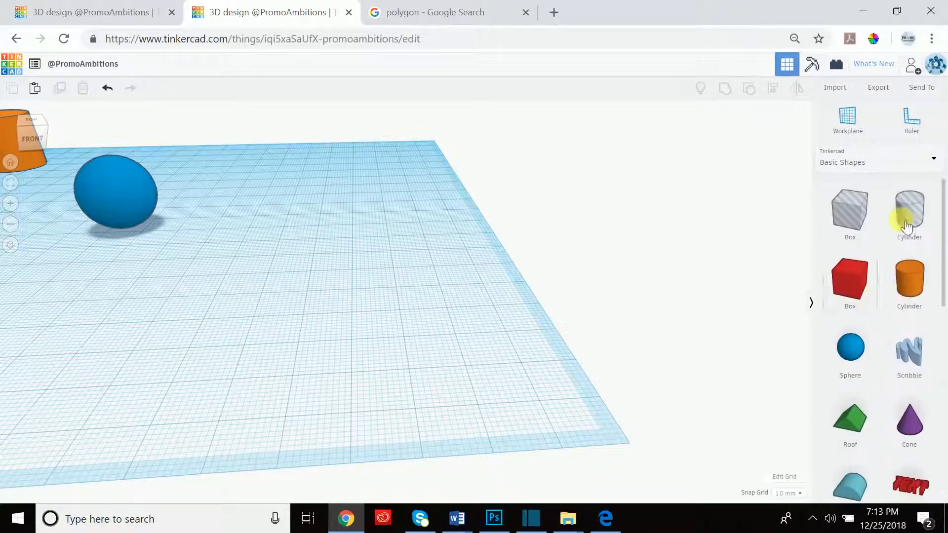
left_click(940, 161)
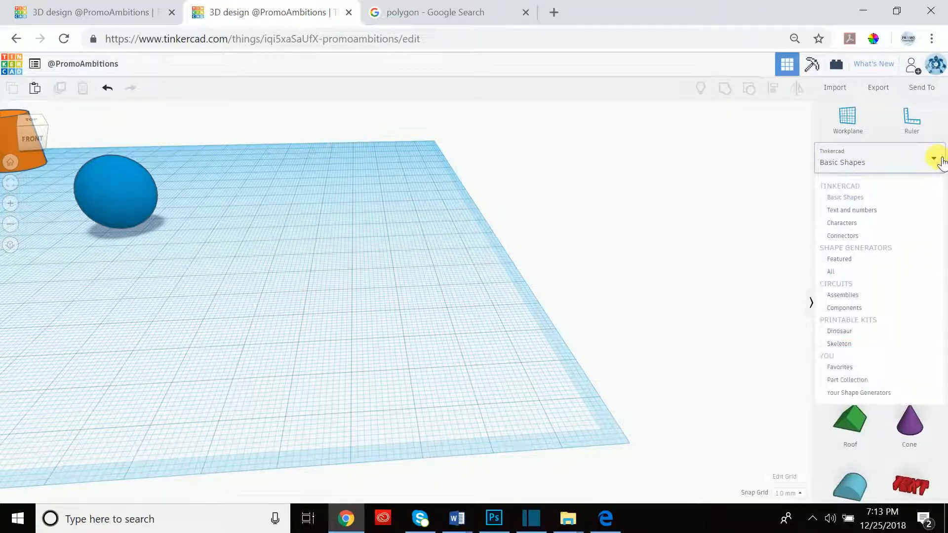
left_click(878, 213)
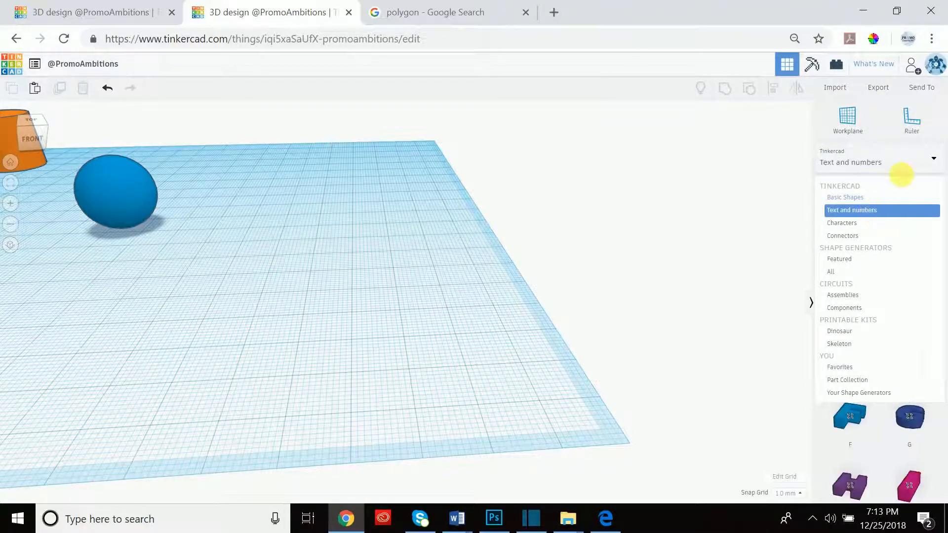
left_click(935, 165)
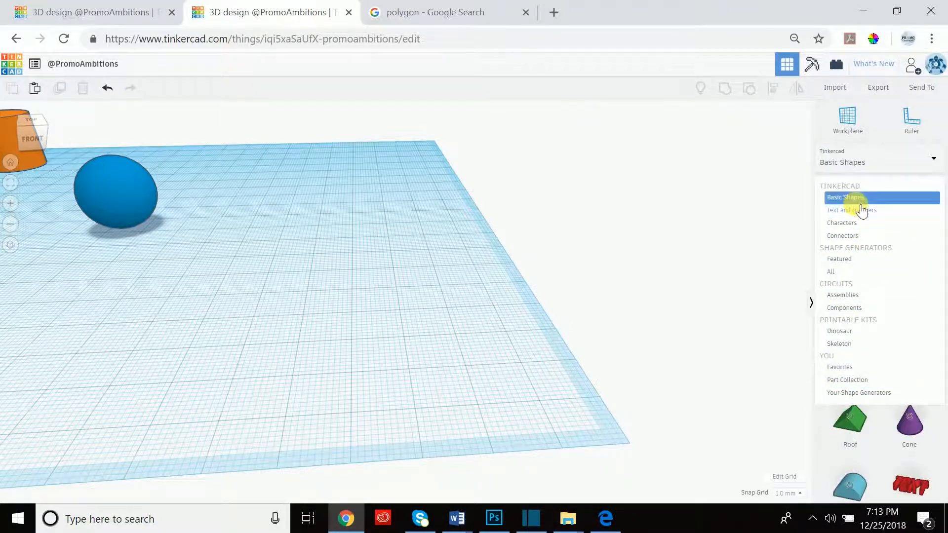
left_click(864, 198)
Place a tube near the workplane's front corner with radius 15.6, wall thickness 5.08 and 64 sides
scroll(871, 302, "down", 9)
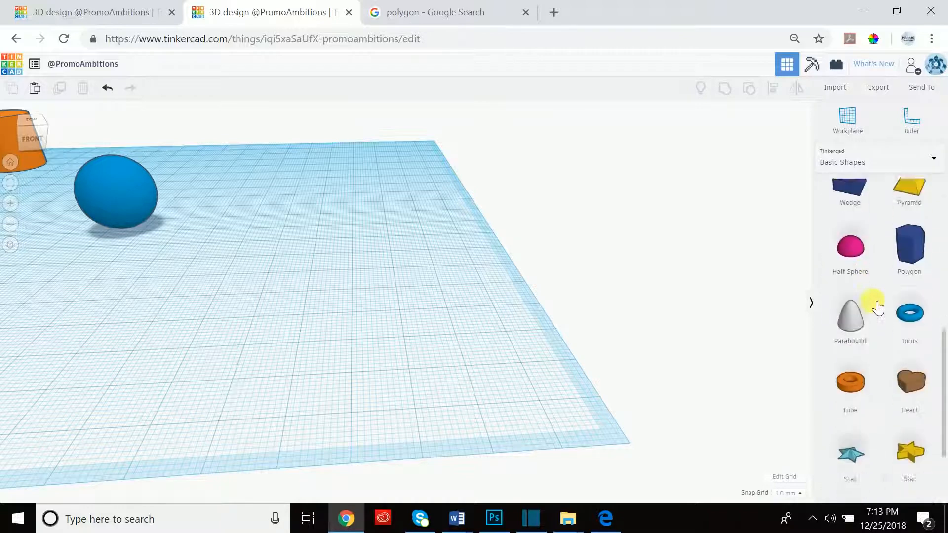
left_click_drag(851, 318, 428, 380)
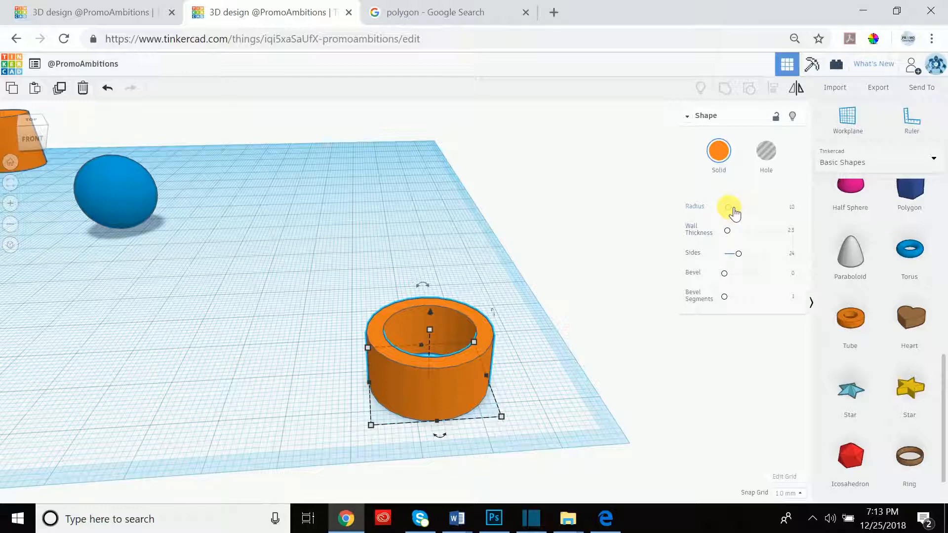
left_click_drag(734, 210, 759, 257)
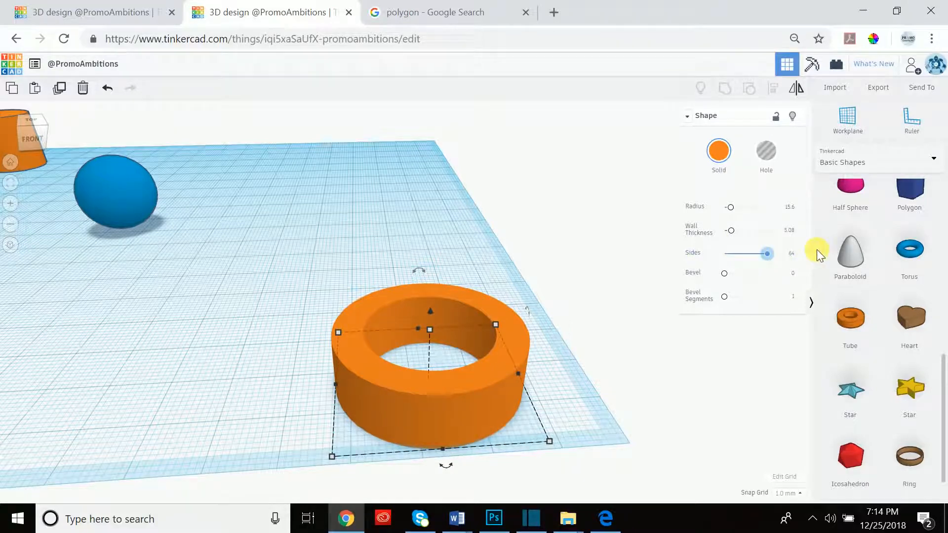
left_click_drag(817, 249, 817, 250)
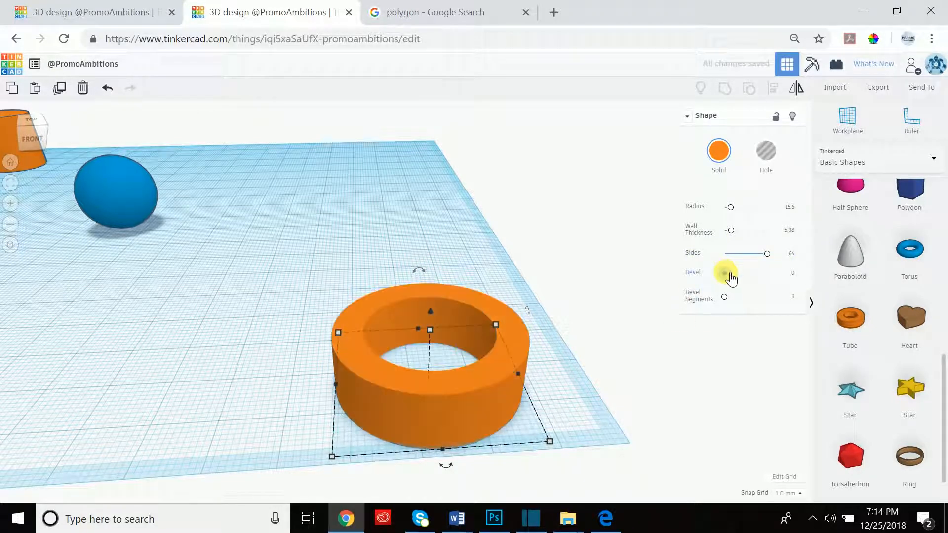
Bevel the tube's edges by 1.98 and look at the bevel from a lower angle
mouse_move(733, 279)
left_mouse_down()
mouse_move(751, 279)
mouse_move(712, 278)
mouse_move(743, 269)
left_mouse_up()
scroll(505, 384, "up", 3)
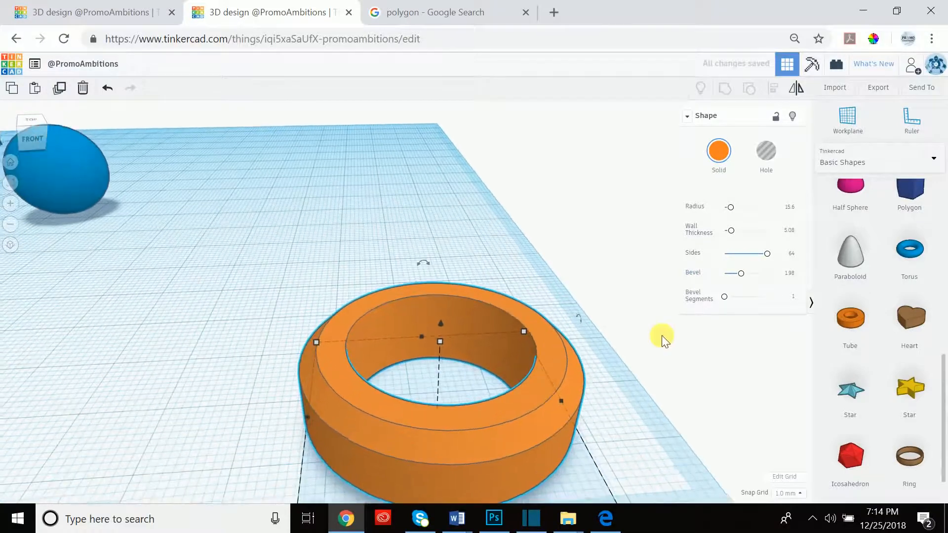
scroll(616, 394, "down", 3)
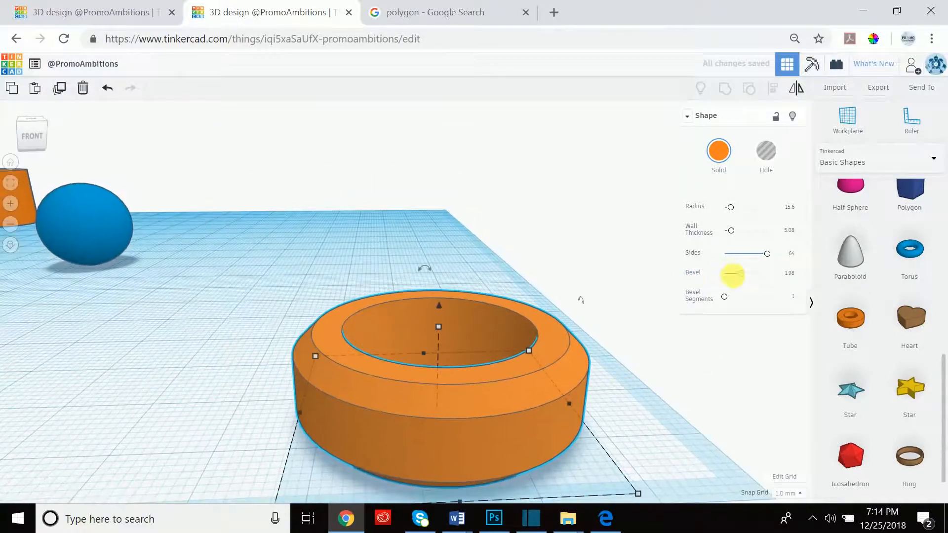
Smooth the tube's bevel with 4 bevel segments, view it from the side and reduce the segments to 2
left_click_drag(734, 305, 742, 305)
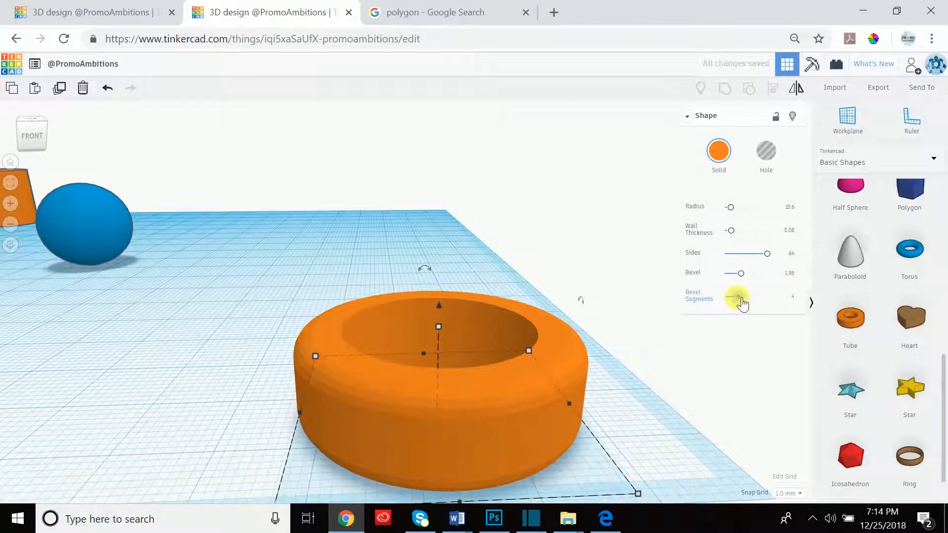
right_click_drag(623, 370, 643, 333)
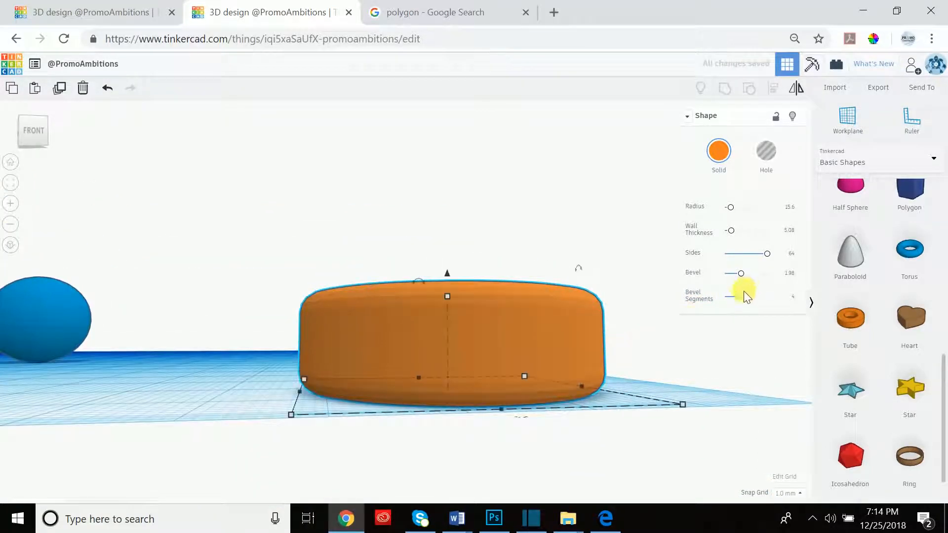
mouse_move(745, 303)
left_mouse_down()
mouse_move(734, 304)
mouse_move(767, 302)
mouse_move(723, 299)
mouse_move(734, 300)
left_mouse_up()
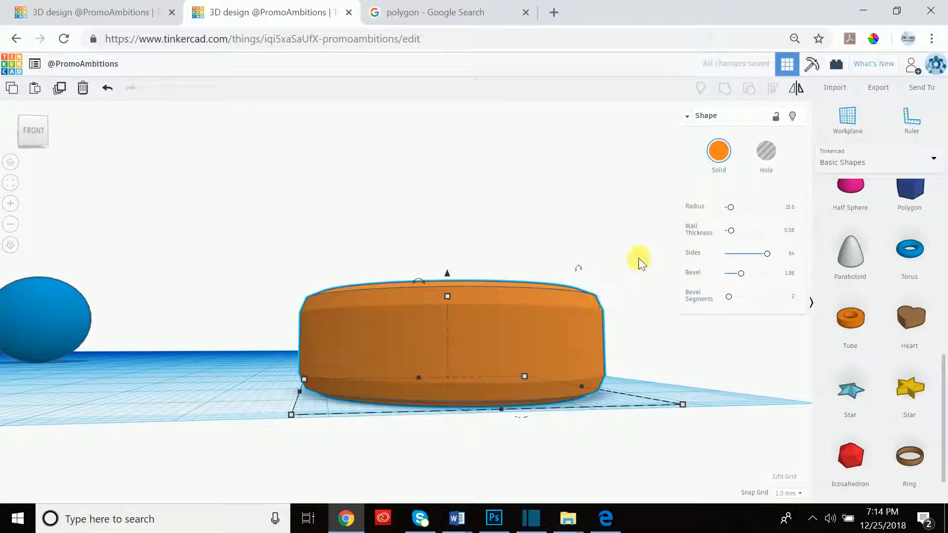
Turn the tube into a hole and move the blue sphere so it overlaps the tube's side
right_click_drag(677, 202, 590, 236)
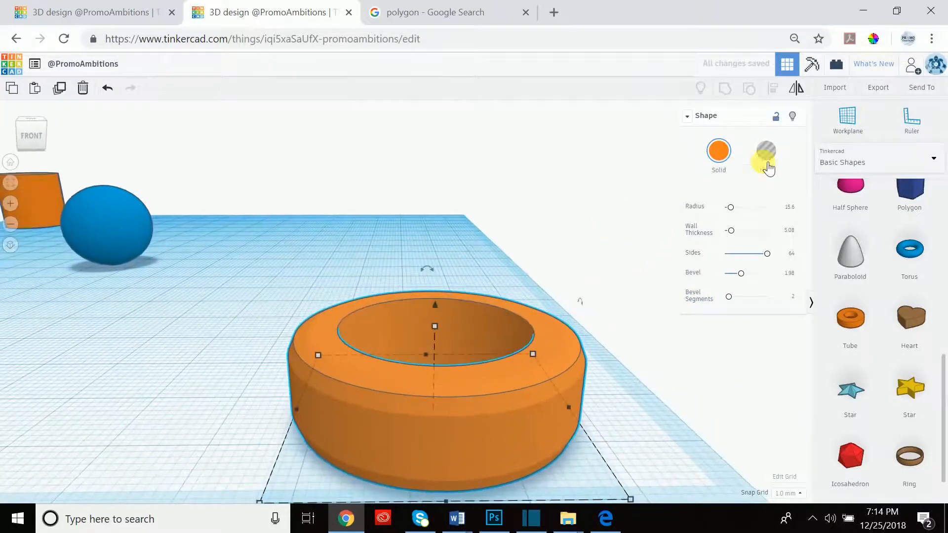
left_click(768, 159)
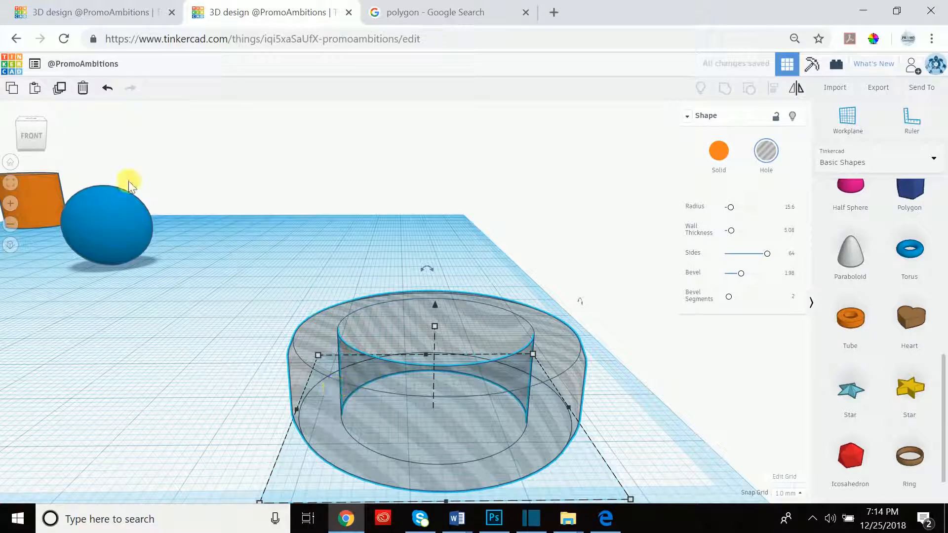
left_click_drag(133, 233, 318, 337)
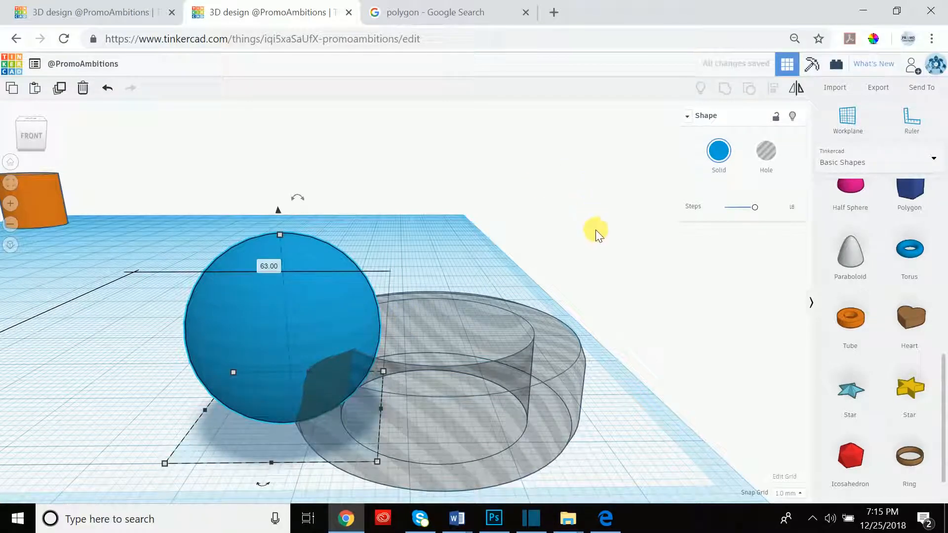
left_click(576, 234)
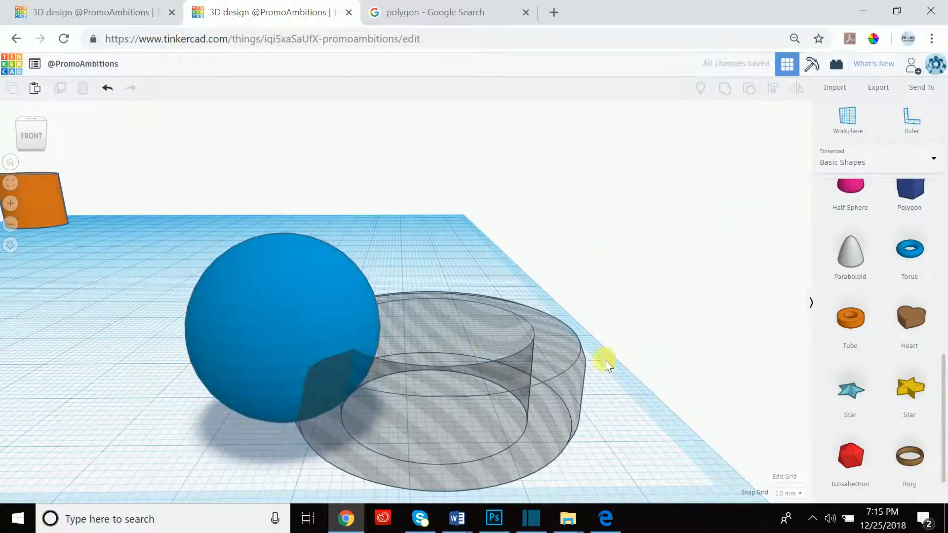
Group the blue sphere with the hole tube so the tube cuts a notch out of the sphere
left_click_drag(159, 186, 562, 455)
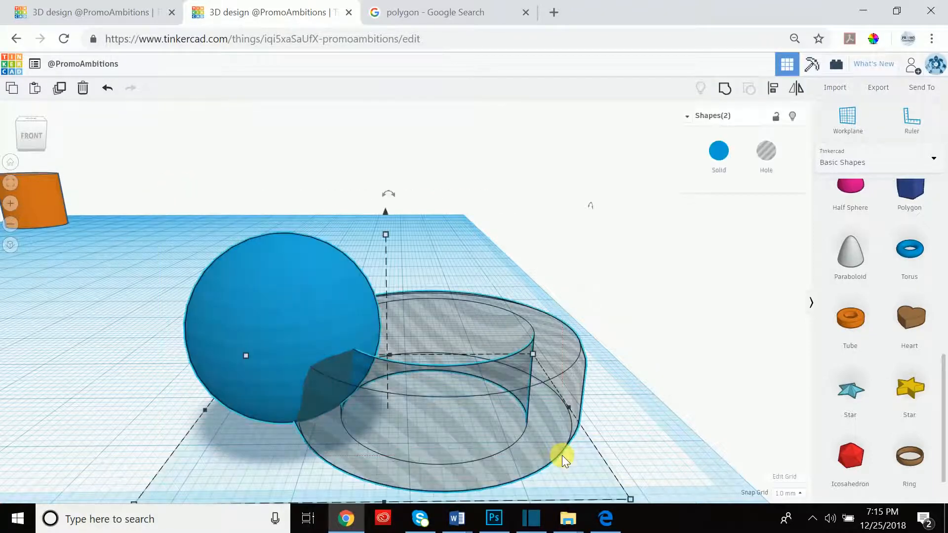
left_click(723, 89)
right_click_drag(399, 406, 412, 374)
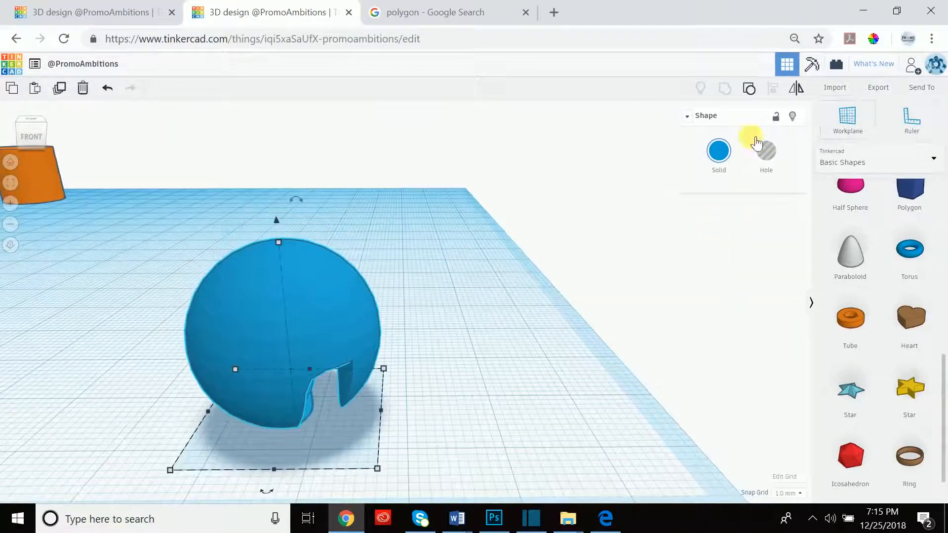
left_click(687, 116)
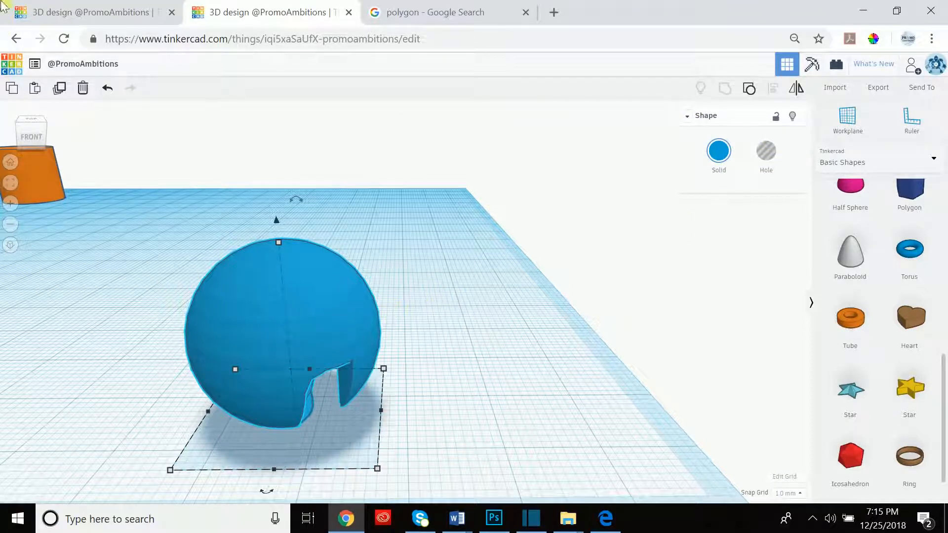
Undo the grouping, the sphere's move and the tube's change to a hole
left_click(109, 89)
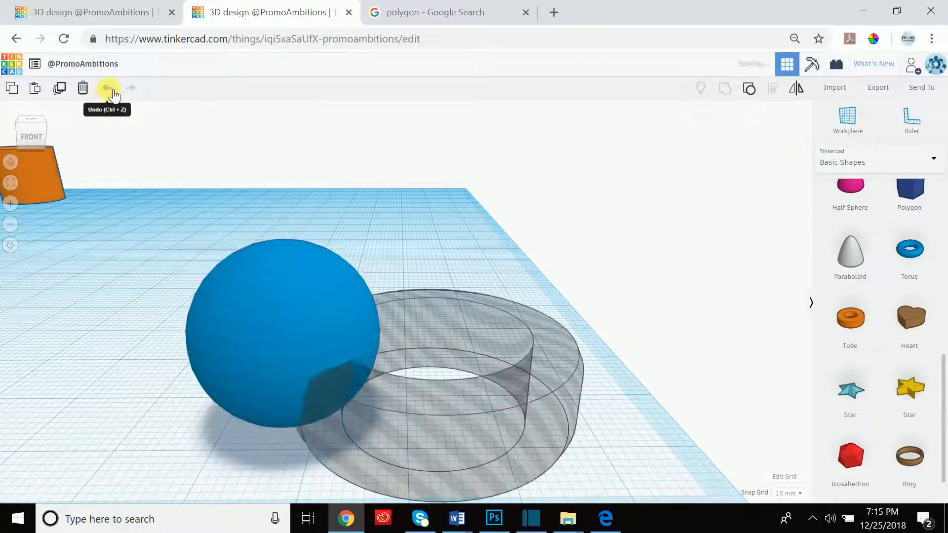
left_click(110, 89)
left_click(110, 89)
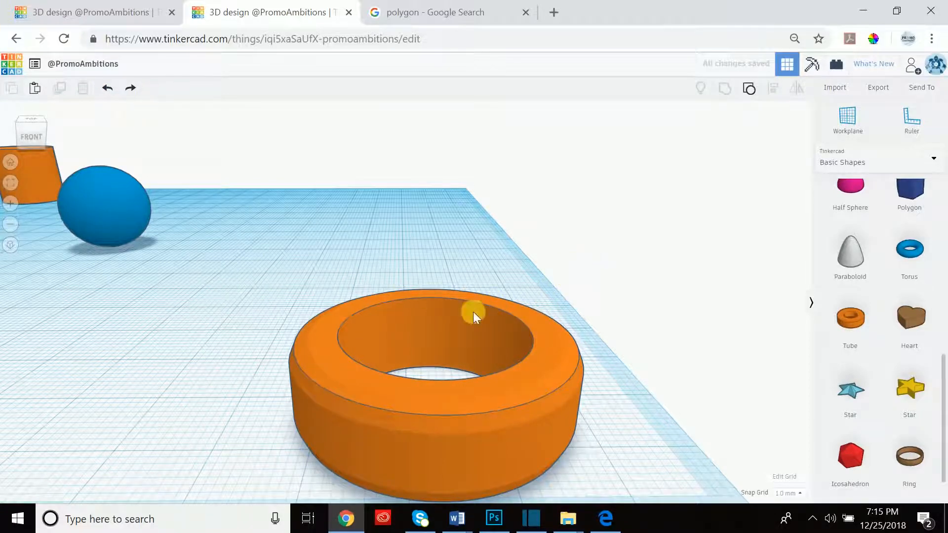
Delete the orange tube and place a red box from Basic Shapes in its spot on the workplane
left_click(538, 373)
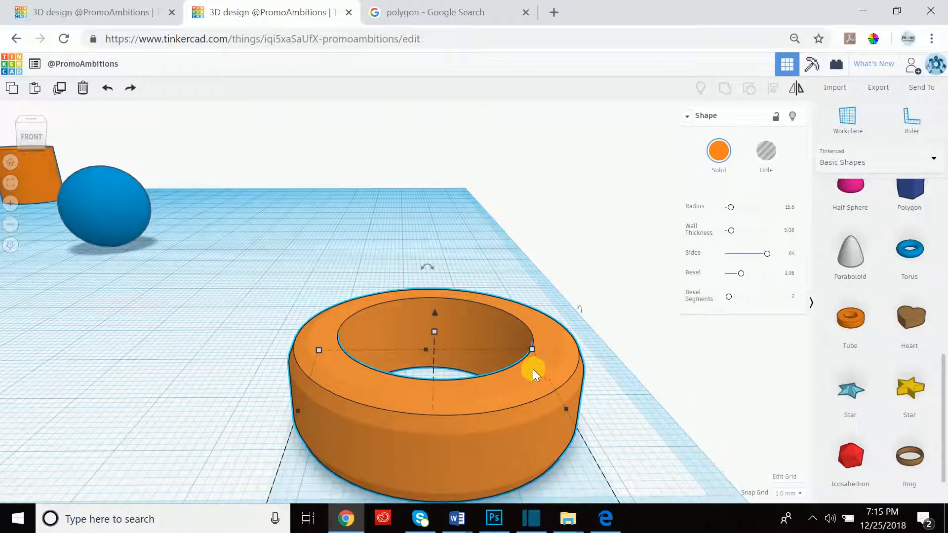
key("Delete")
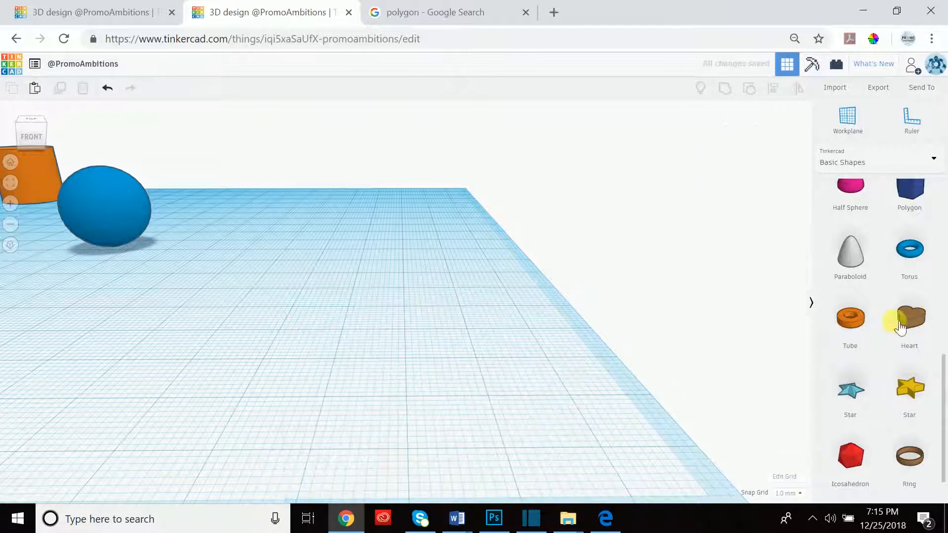
scroll(889, 329, "up", 1)
scroll(900, 339, "down", 3)
scroll(896, 338, "up", 6)
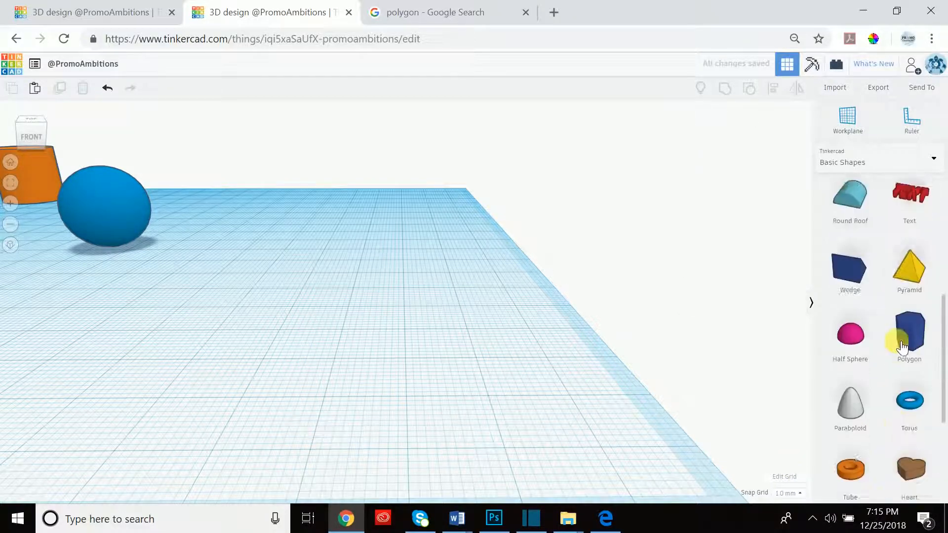
scroll(902, 347, "up", 3)
left_click_drag(850, 229, 443, 400)
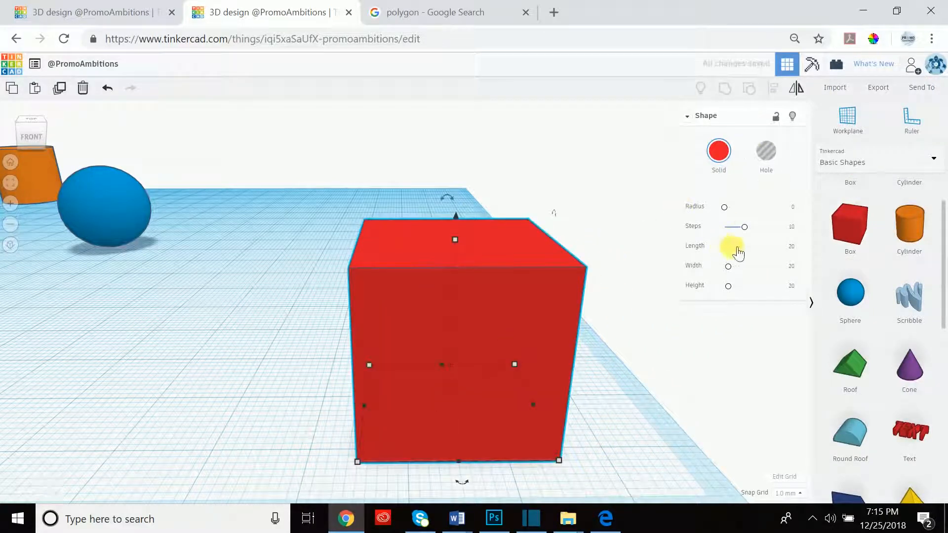
Set the red box's length to 28.82, width to 21.93 and height to 21.93, and view it from an angle
mouse_move(735, 254)
left_mouse_down()
mouse_move(726, 249)
mouse_move(729, 267)
left_mouse_up()
right_click_drag(295, 313, 293, 331)
scroll(294, 331, "down", 3)
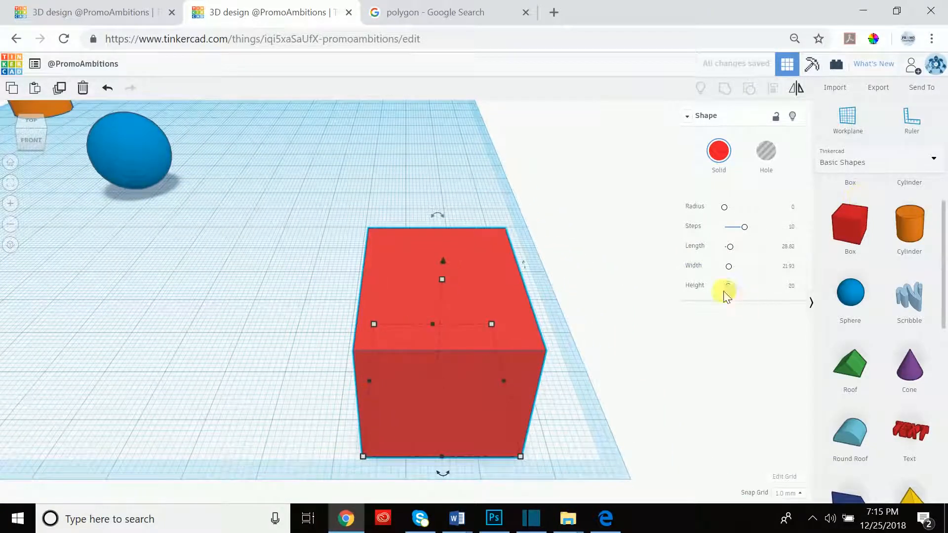
left_click_drag(734, 294, 734, 290)
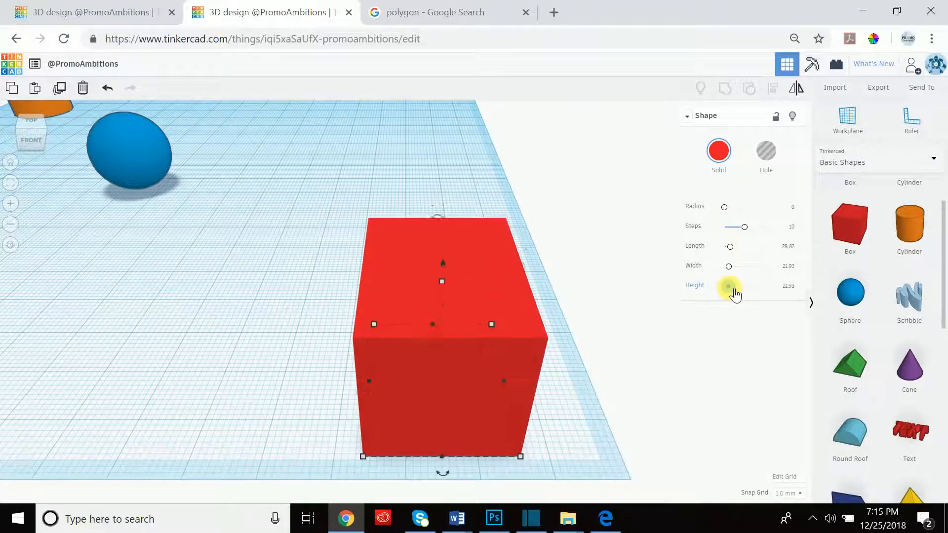
right_click_drag(609, 401, 637, 384)
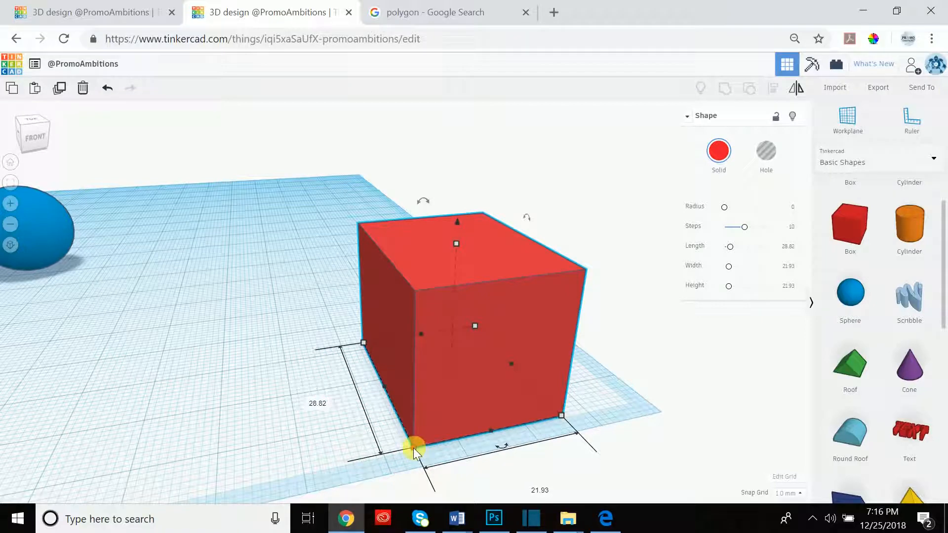
Resize the box directly on the workplane, reducing its length to about 24.41 mm and its height to 18 mm
left_click_drag(411, 448, 413, 399)
left_click_drag(469, 389, 461, 415)
mouse_move(460, 415)
left_mouse_down()
mouse_move(455, 401)
mouse_move(466, 416)
left_mouse_up()
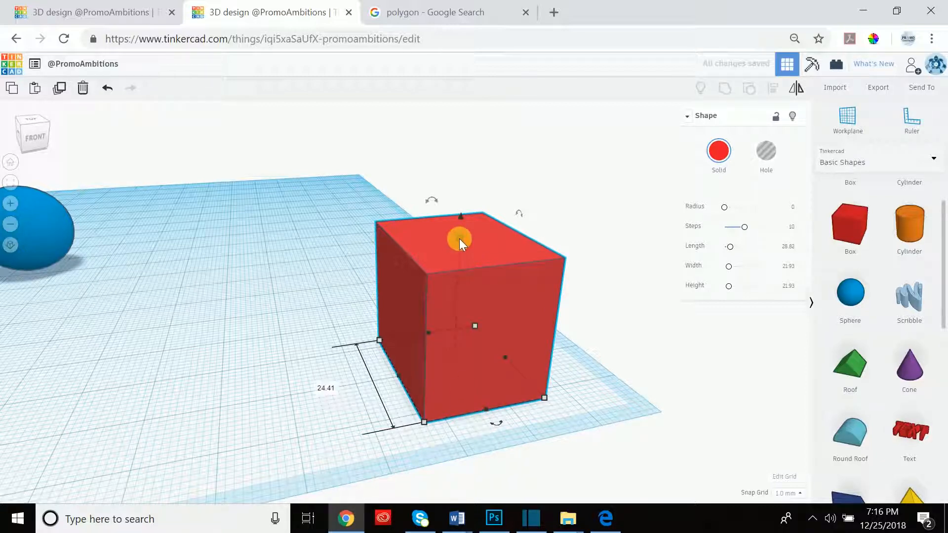
left_click_drag(460, 238, 456, 264)
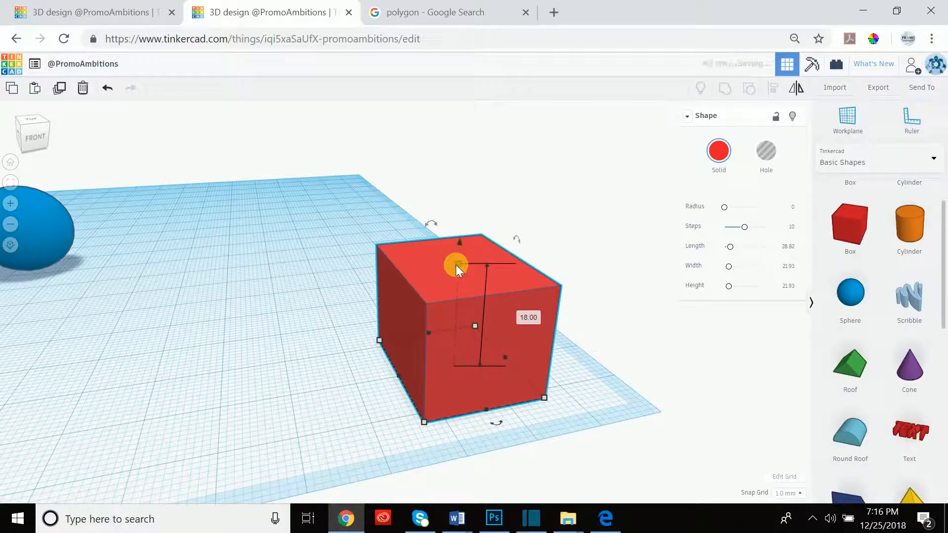
Enter a height of 17.5 mm for the box and replace it with 10 mm
left_click(528, 317)
type("17.5")
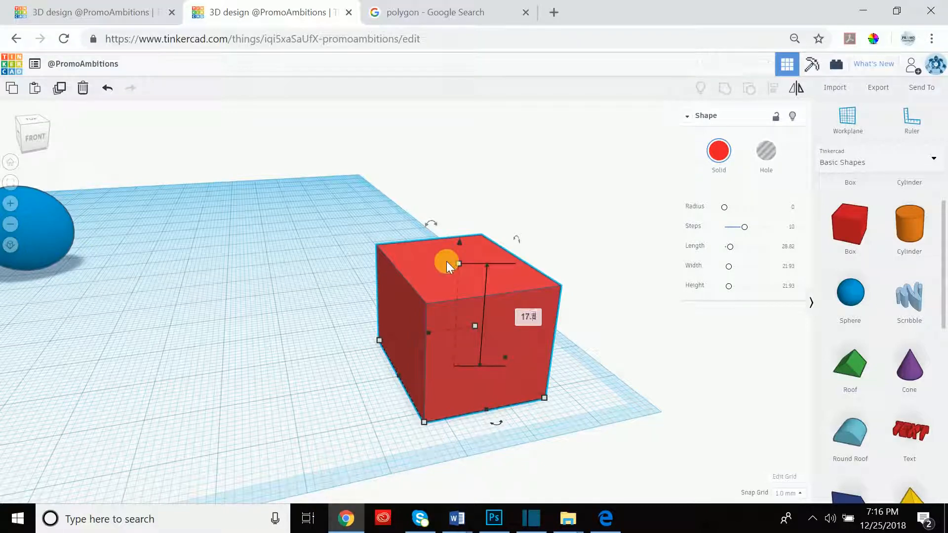
key("Return")
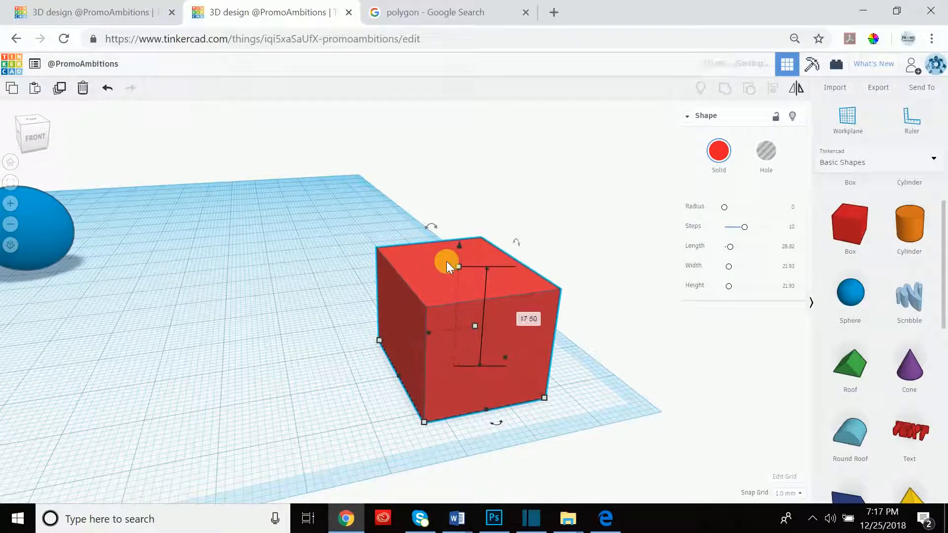
left_click(537, 321)
type("10")
key("Return")
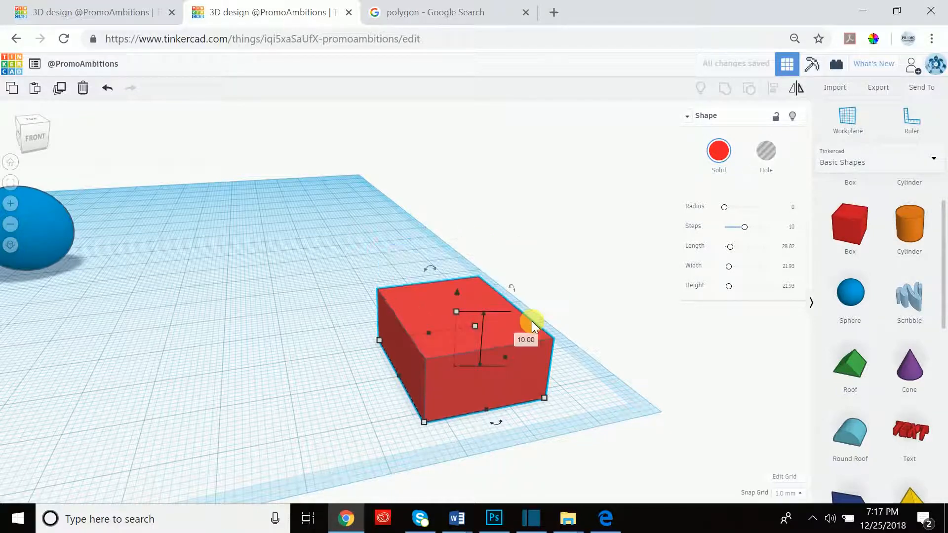
Shrink the box's base from its front corner and set its exact dimensions to 15 mm long and 20 mm wide
left_click_drag(422, 426, 412, 393)
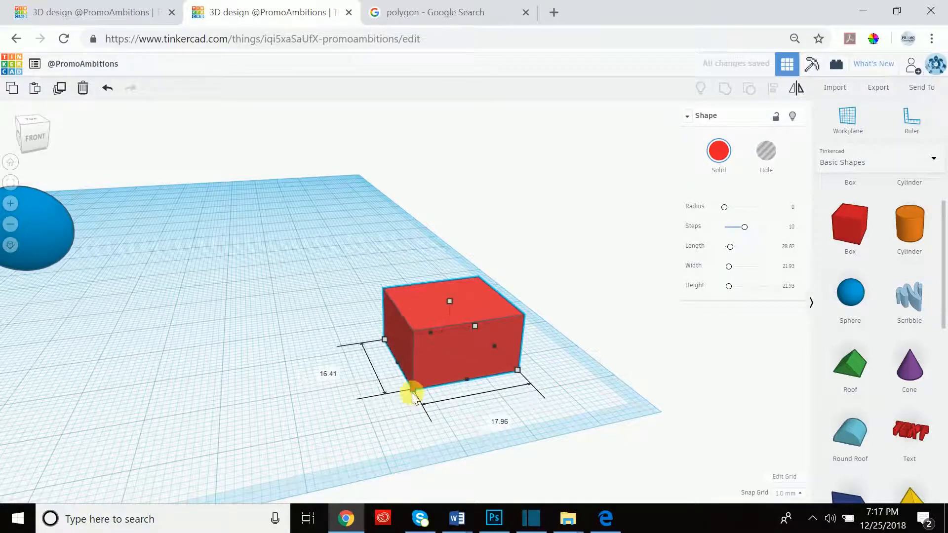
left_click(328, 374)
type("15")
key("Return")
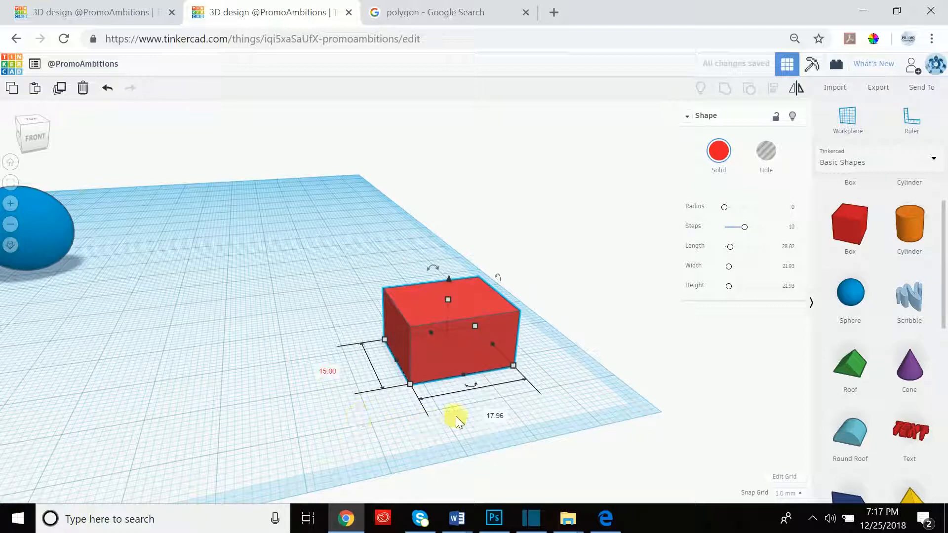
left_click(498, 416)
type("20")
key("Return")
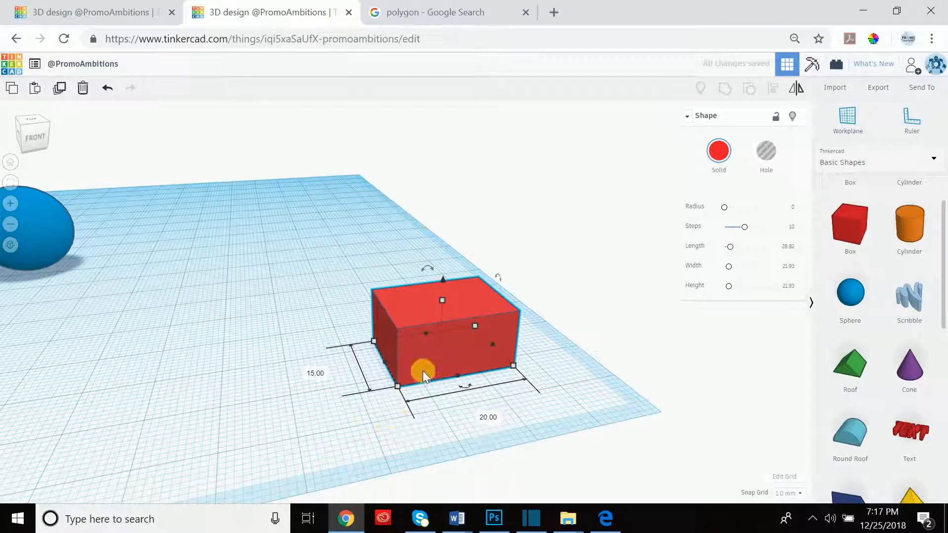
Stretch the box one side at a time to about 19.82 mm long and 24.93 mm wide
scroll(422, 372, "up", 2)
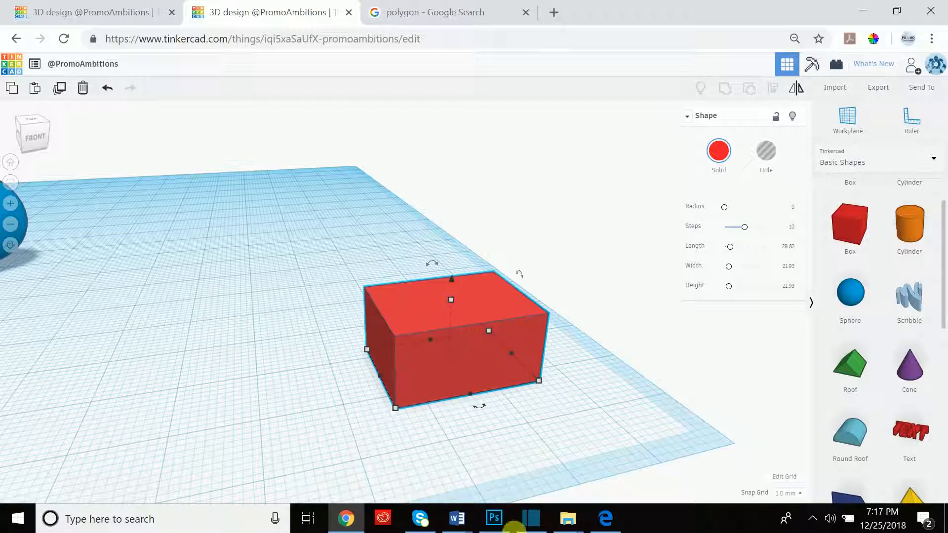
mouse_move(530, 519)
mouse_move(465, 399)
left_mouse_down()
mouse_move(473, 395)
mouse_move(482, 433)
mouse_move(455, 387)
mouse_move(484, 435)
mouse_move(464, 402)
mouse_move(470, 410)
left_mouse_up()
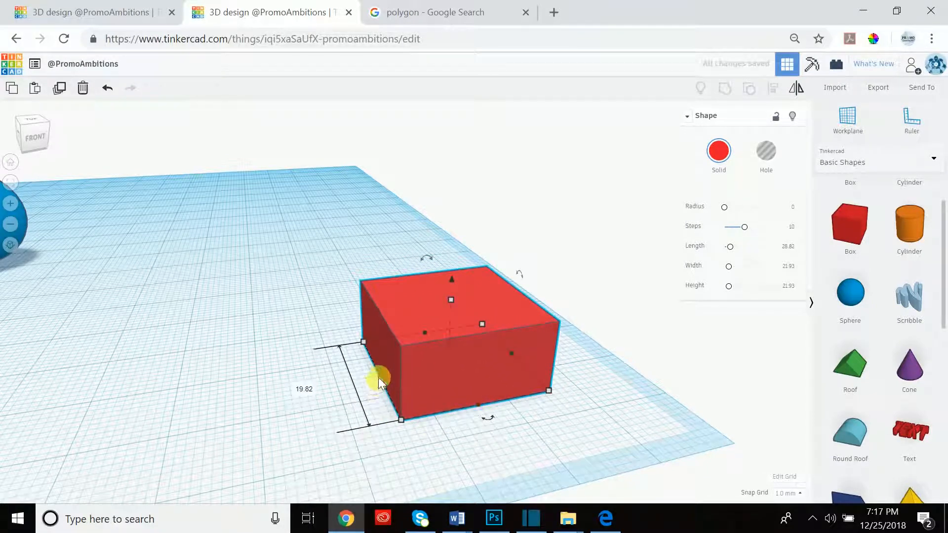
mouse_move(378, 377)
left_mouse_down()
mouse_move(328, 402)
mouse_move(387, 381)
mouse_move(348, 398)
mouse_move(373, 372)
mouse_move(425, 356)
mouse_move(340, 388)
mouse_move(387, 377)
mouse_move(376, 381)
left_mouse_up()
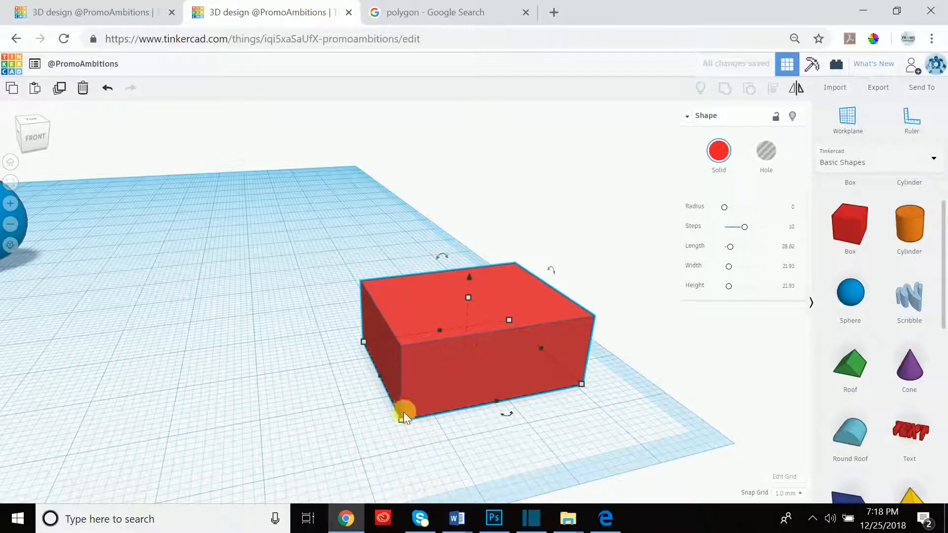
Resize the box's length and width together from its front corner to about 18.82 by 18.93 mm
mouse_move(401, 420)
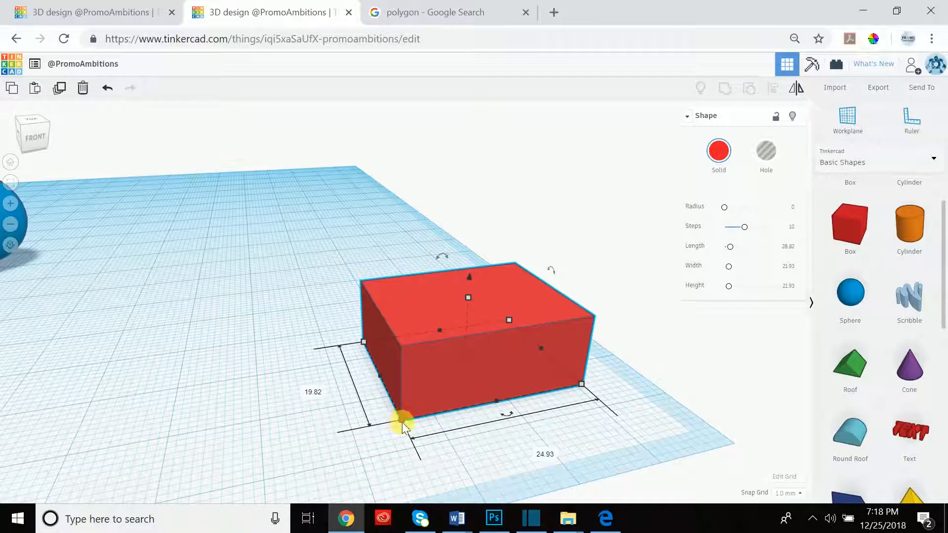
left_click_drag(397, 426, 447, 405)
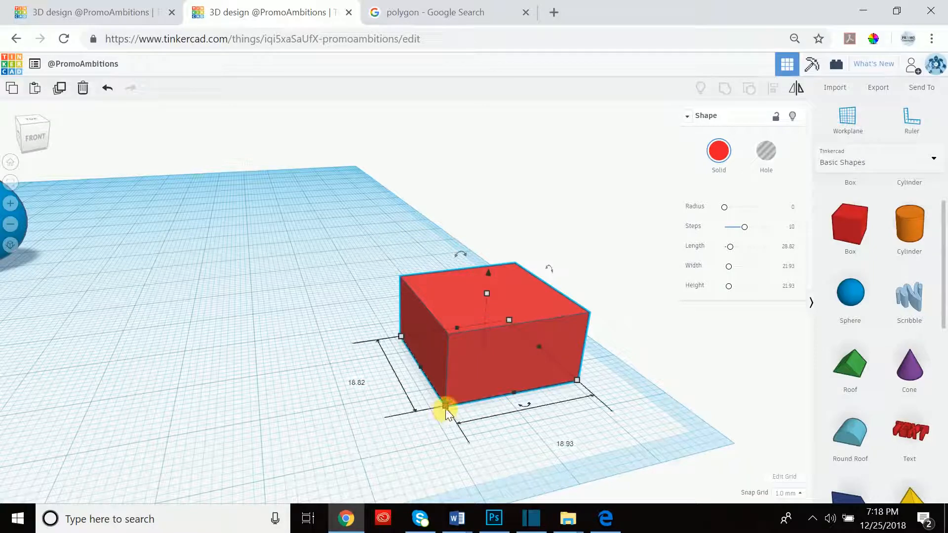
mouse_move(436, 418)
left_mouse_down()
mouse_move(404, 459)
mouse_move(446, 403)
left_mouse_up()
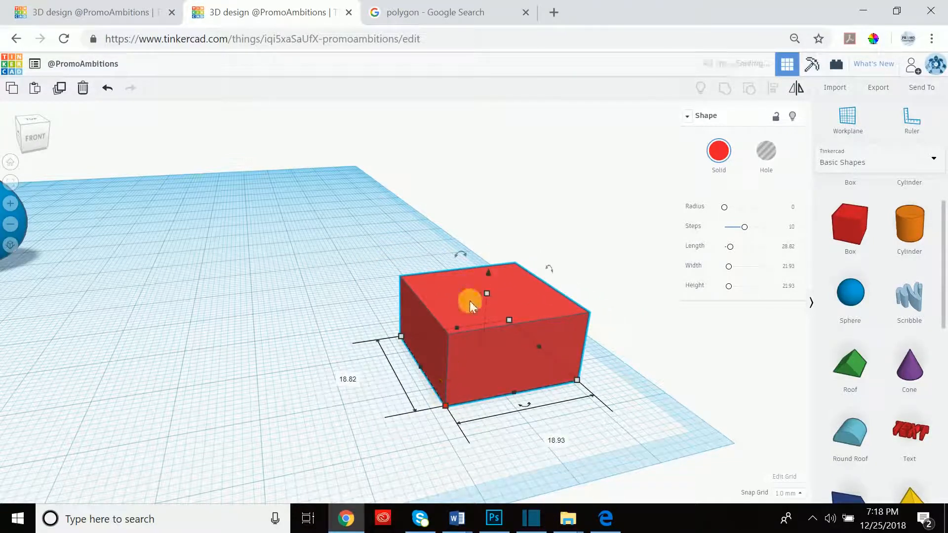
Scale the whole box up proportionally until its base is about 23.79 by 23.93 mm
mouse_move(420, 365)
left_mouse_down()
mouse_move(372, 387)
mouse_move(416, 370)
left_mouse_up()
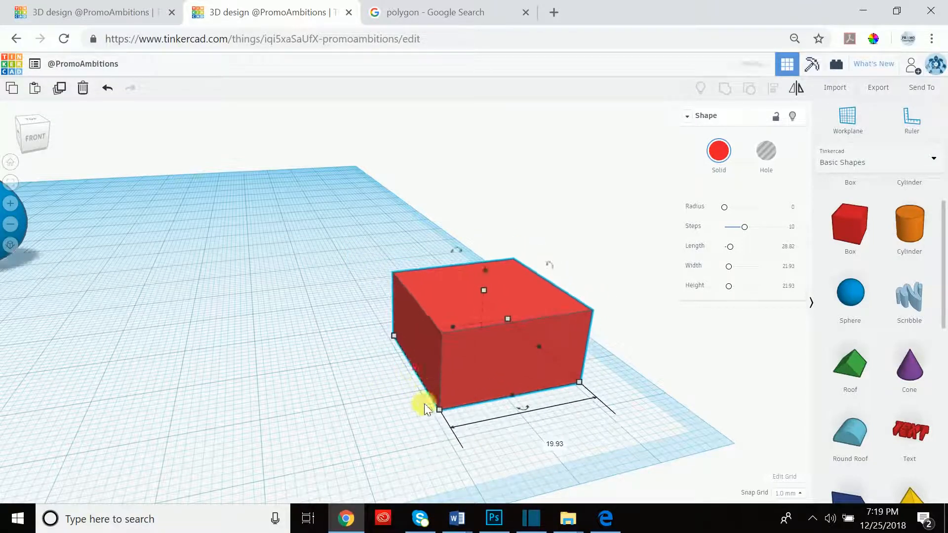
mouse_move(482, 292)
left_mouse_down()
mouse_move(484, 263)
mouse_move(479, 293)
left_mouse_up()
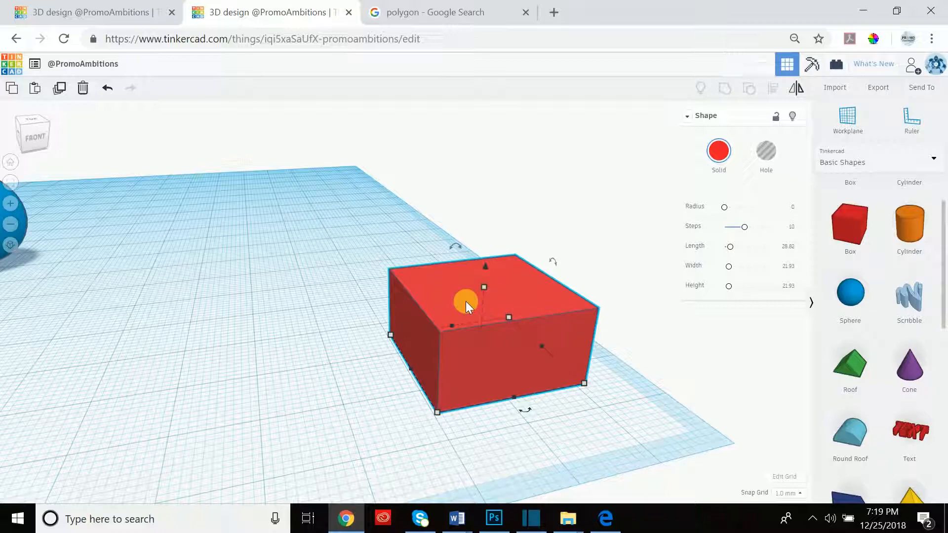
mouse_move(439, 411)
left_mouse_down()
mouse_move(393, 460)
mouse_move(477, 367)
mouse_move(411, 426)
mouse_move(427, 420)
left_mouse_up()
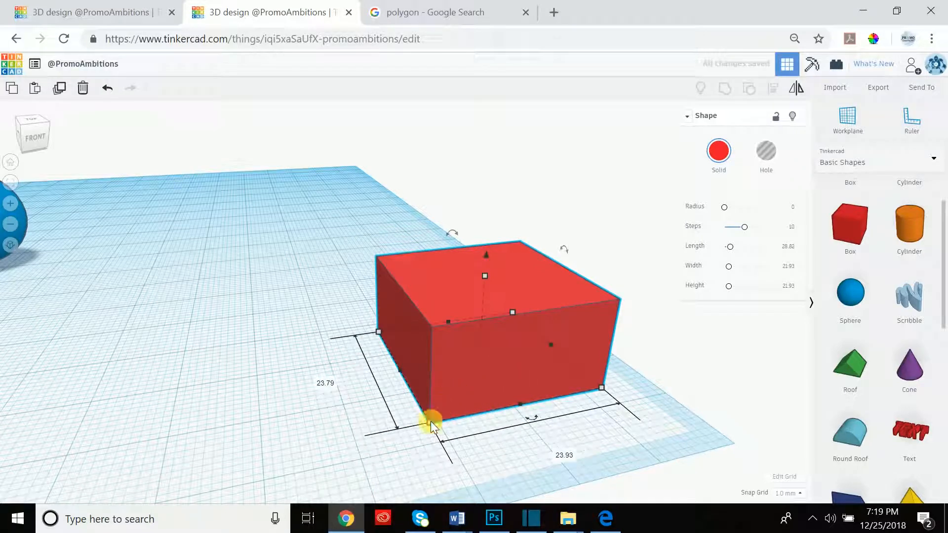
Lower the box 3 mm so it sinks below the workplane
left_click(448, 306)
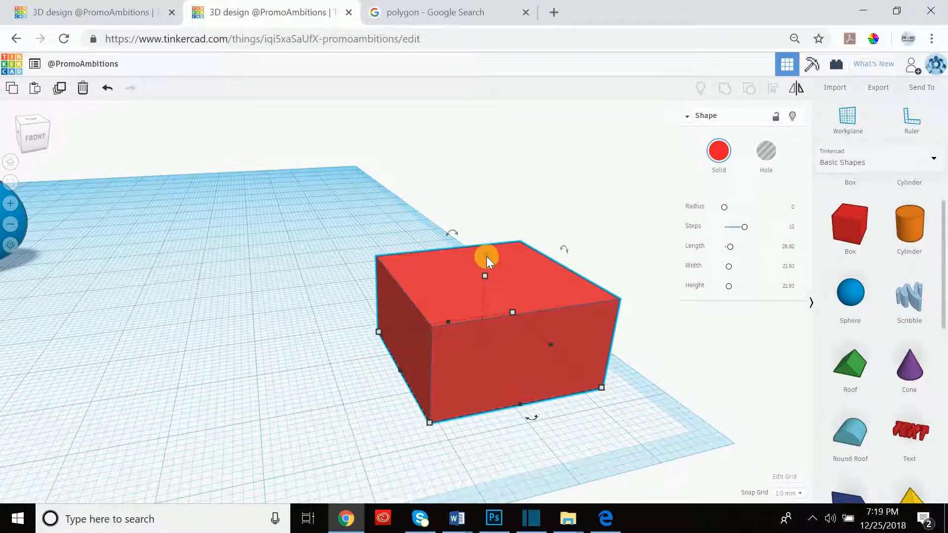
left_click_drag(487, 256, 476, 279)
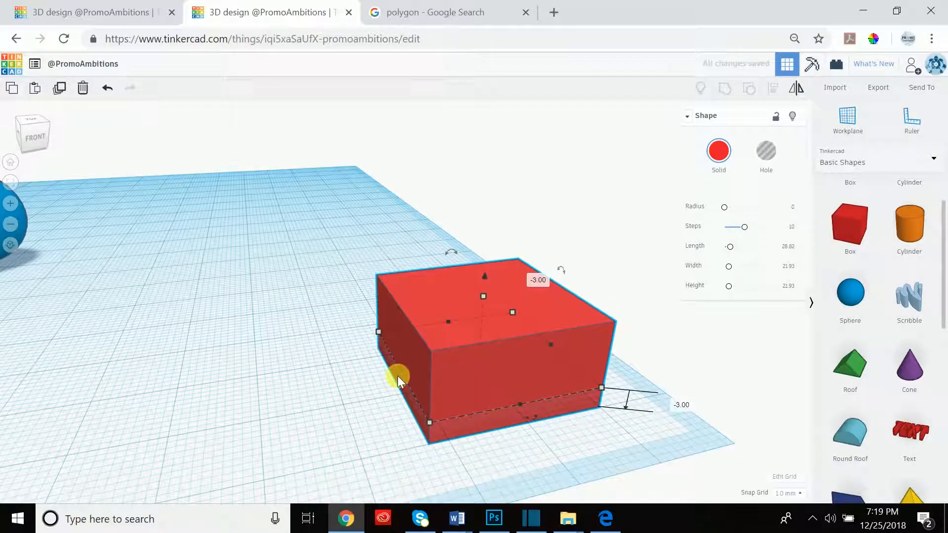
Undo the box's 3 mm lowering and turn the box freely about its vertical axis, ending with a turn of about -29°
key("ctrl+z")
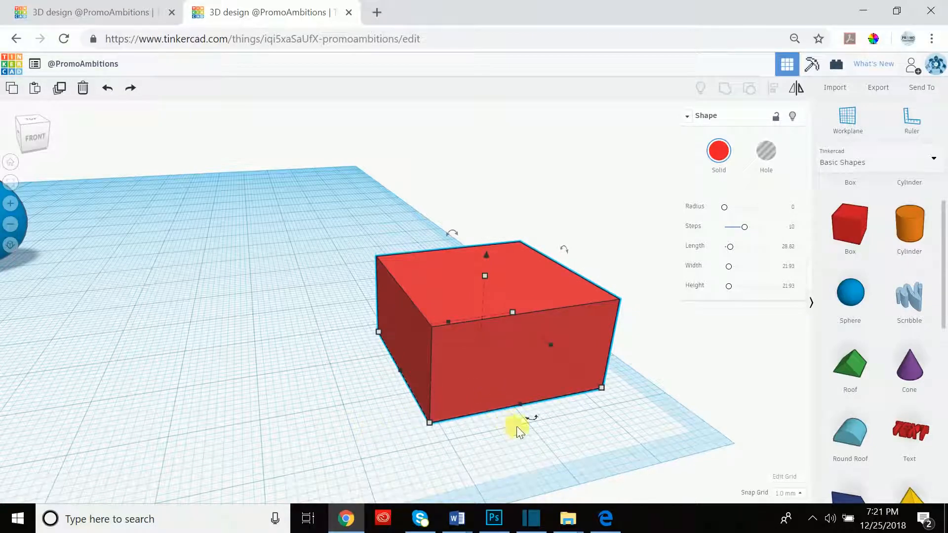
mouse_move(535, 419)
mouse_move(448, 235)
left_click_drag(537, 420, 597, 369)
left_click_drag(599, 370, 401, 403)
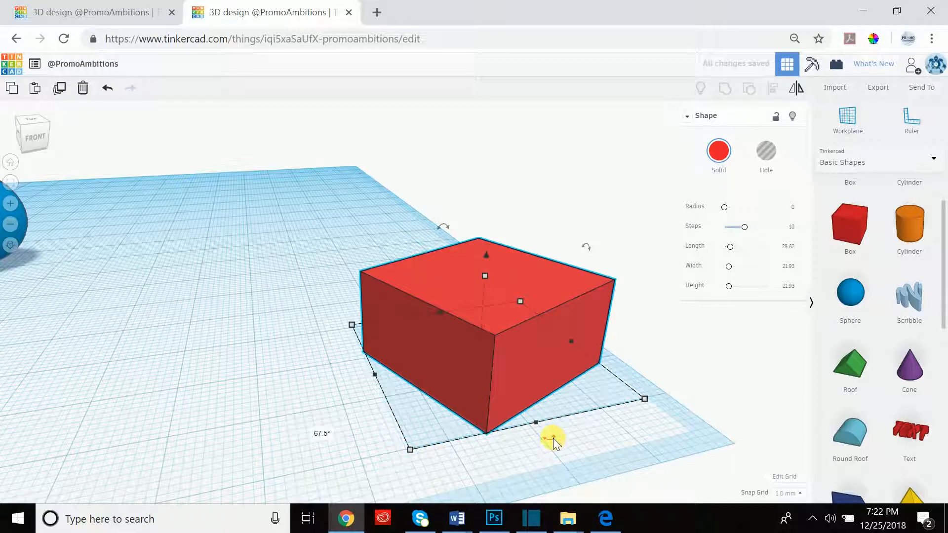
left_click_drag(551, 440, 644, 429)
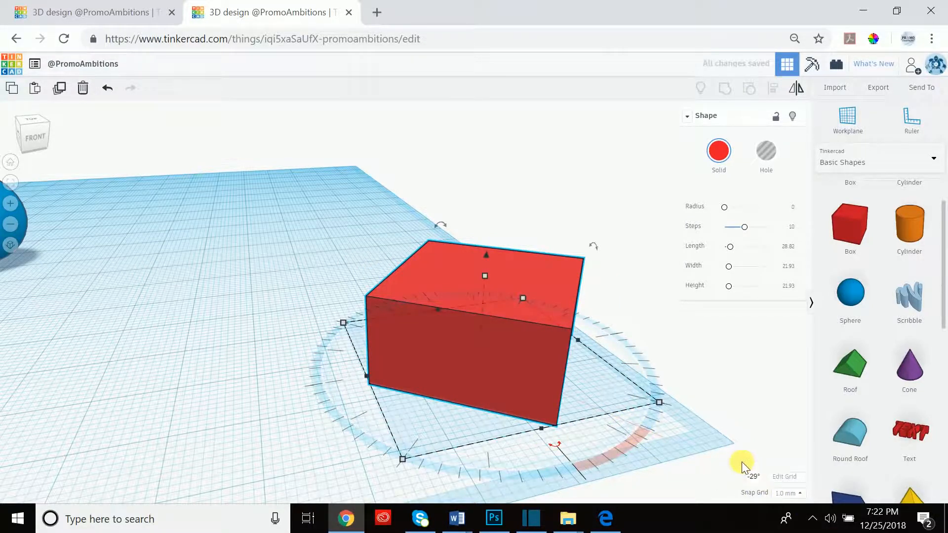
Rotate the box about its vertical axis by exact angles of 20° and 40°, finishing with a free turn
scroll(653, 426, "down", 2)
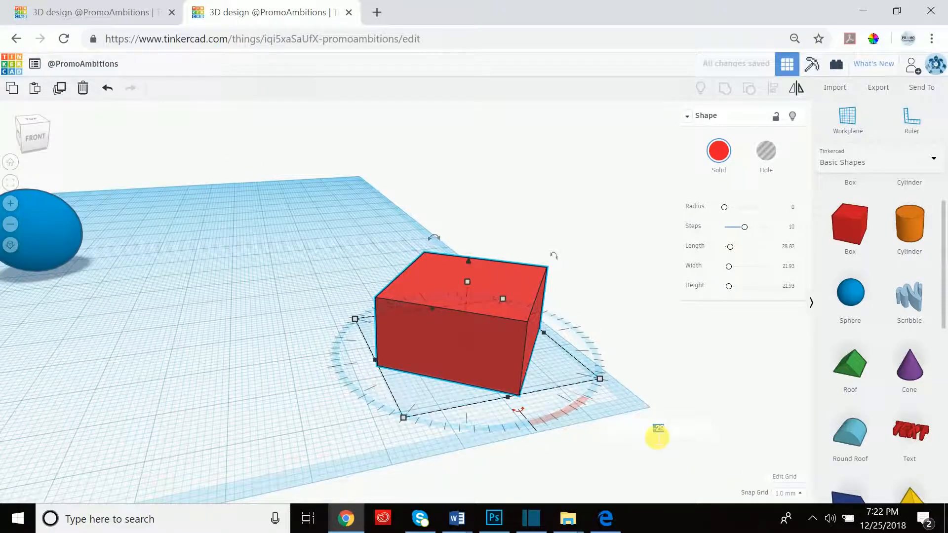
key("Return")
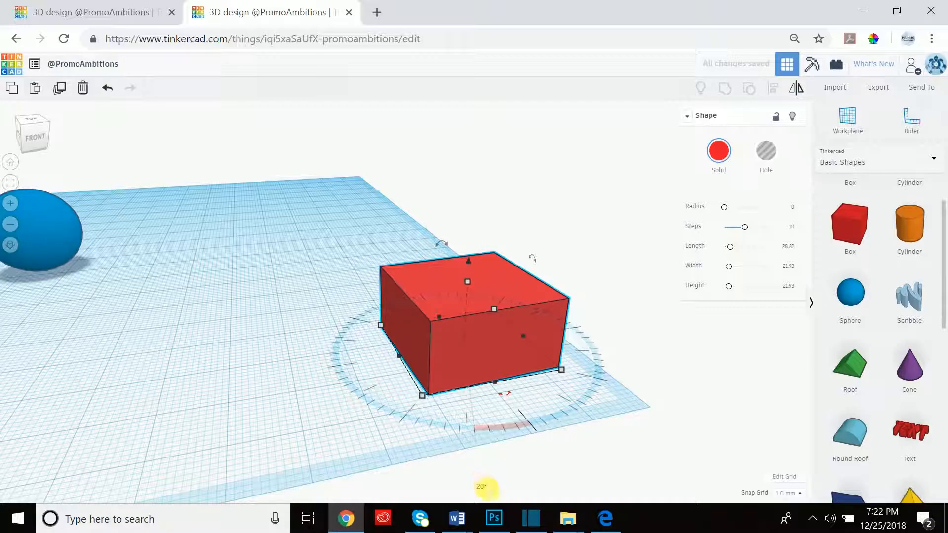
type("40")
key("Return")
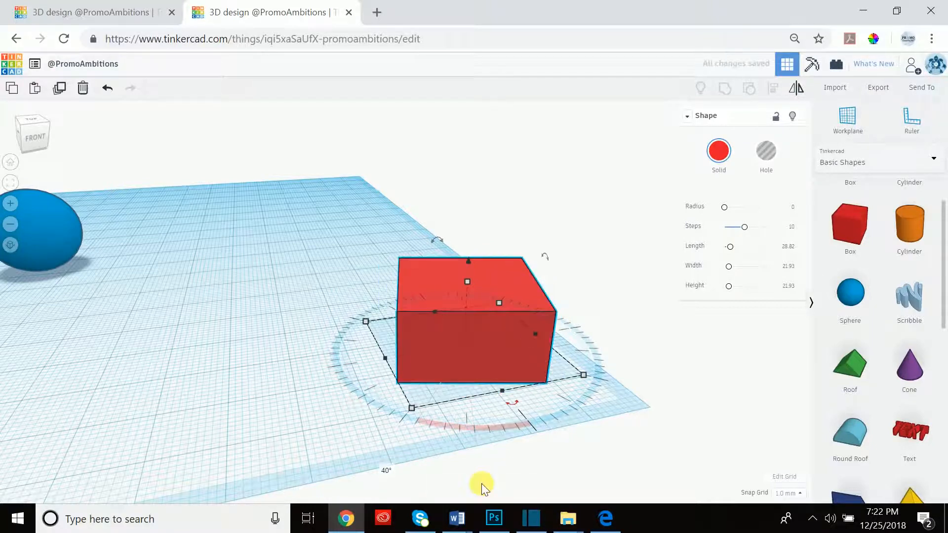
left_click_drag(514, 402, 488, 360)
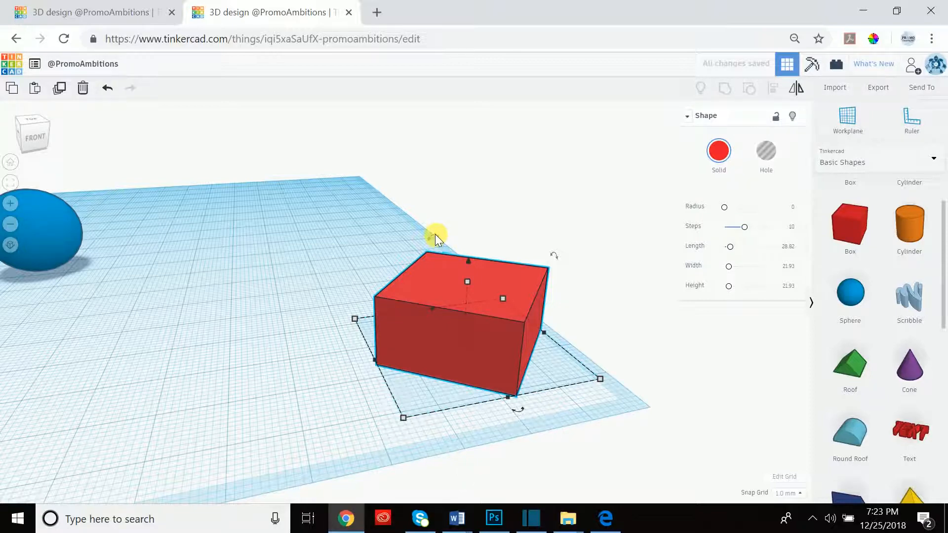
Tilt the box about 67.5° sideways and rotate it around the other horizontal axis
mouse_move(557, 256)
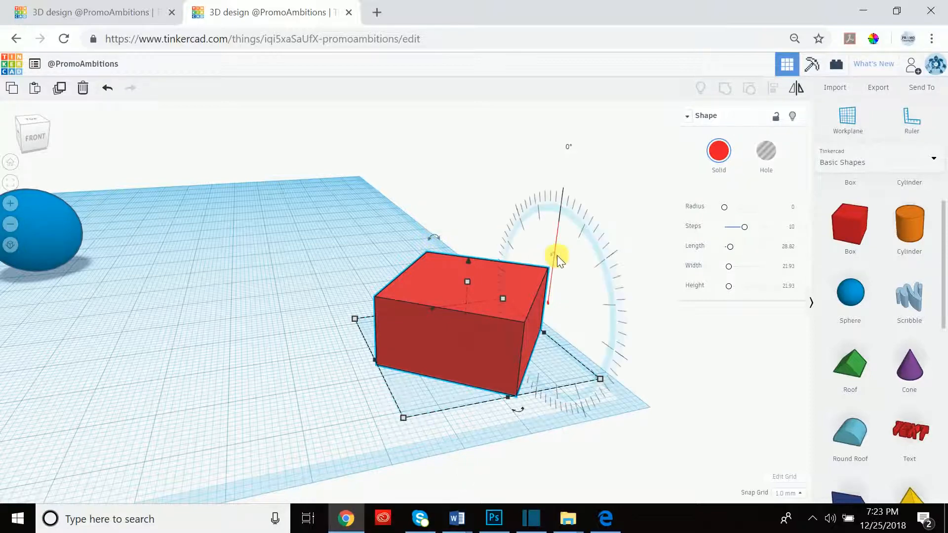
left_click_drag(558, 257, 581, 302)
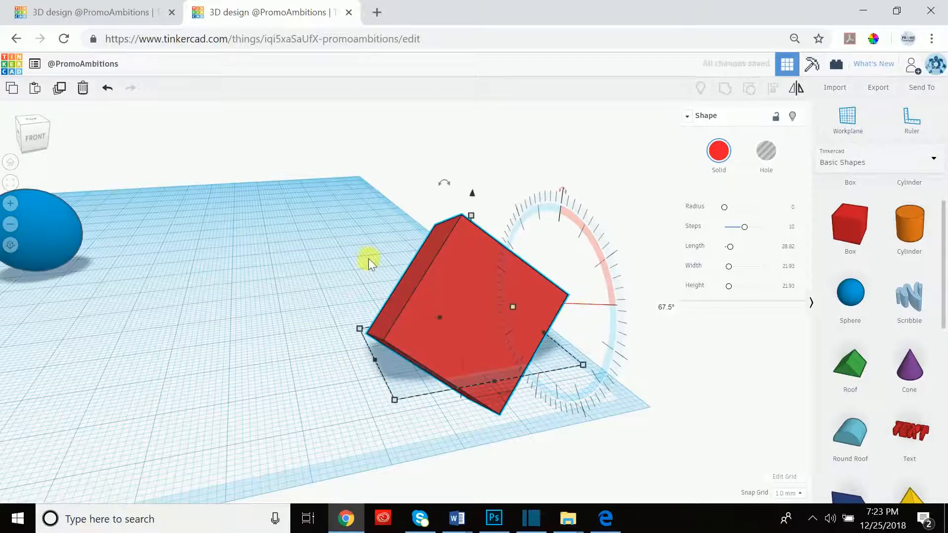
left_click_drag(441, 182, 420, 198)
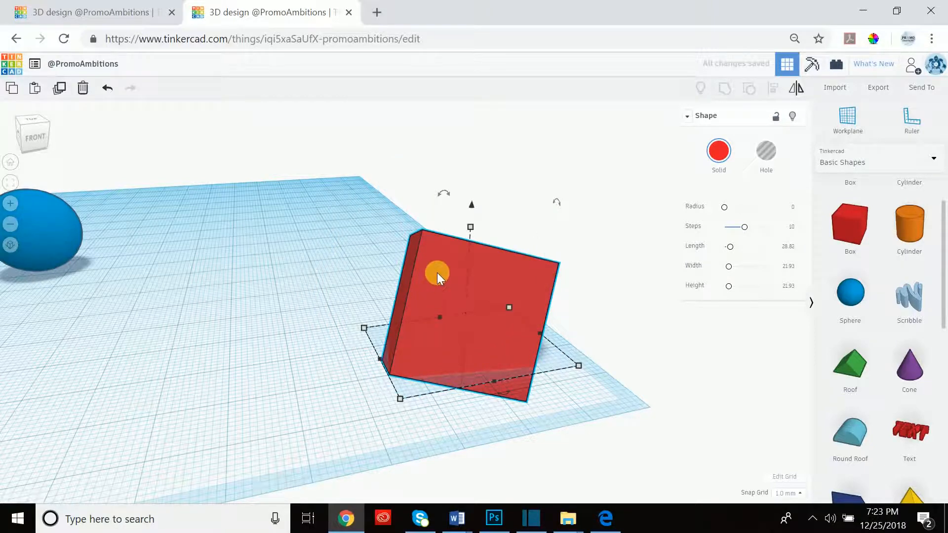
Increase the tilted box's Height parameter to about 33.42 and reduce its overall vertical size slightly
mouse_move(364, 329)
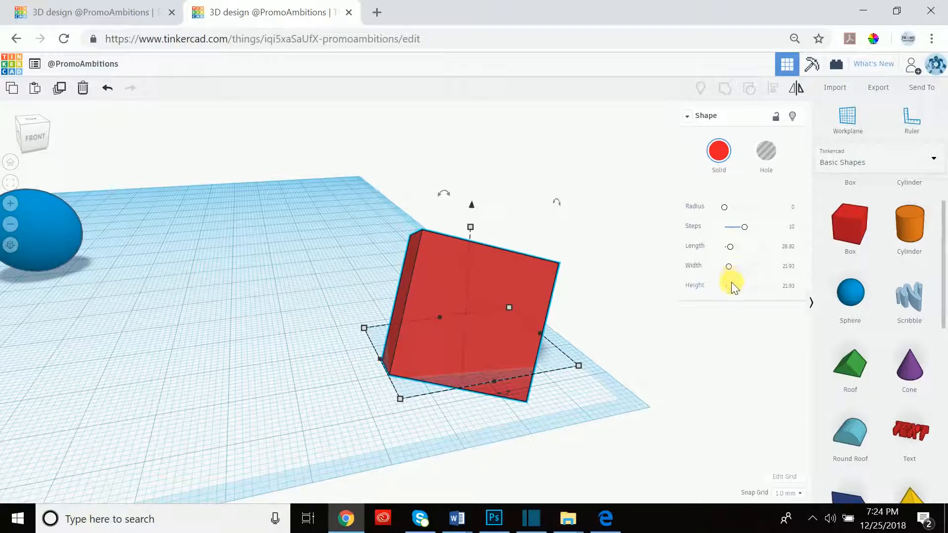
mouse_move(731, 286)
left_mouse_down()
mouse_move(754, 286)
mouse_move(724, 294)
mouse_move(735, 295)
left_mouse_up()
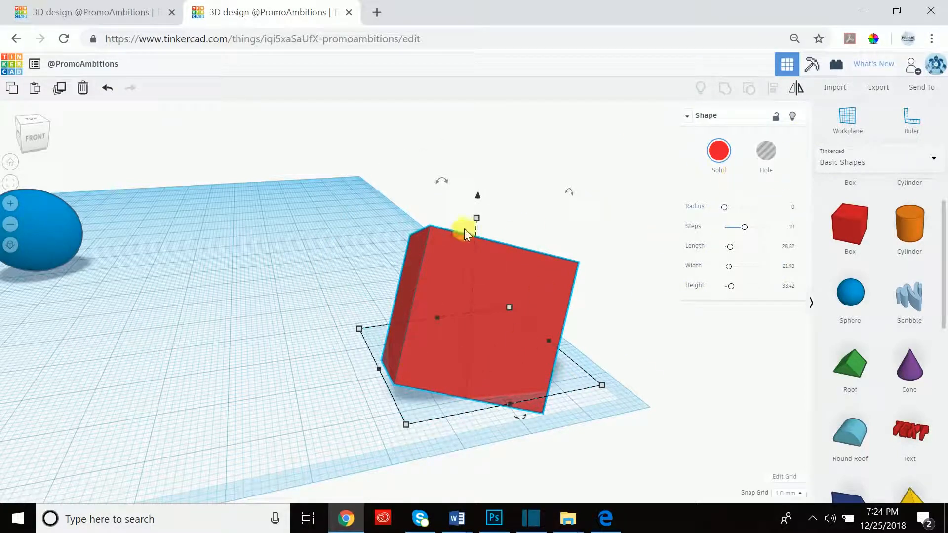
left_click_drag(477, 219, 478, 228)
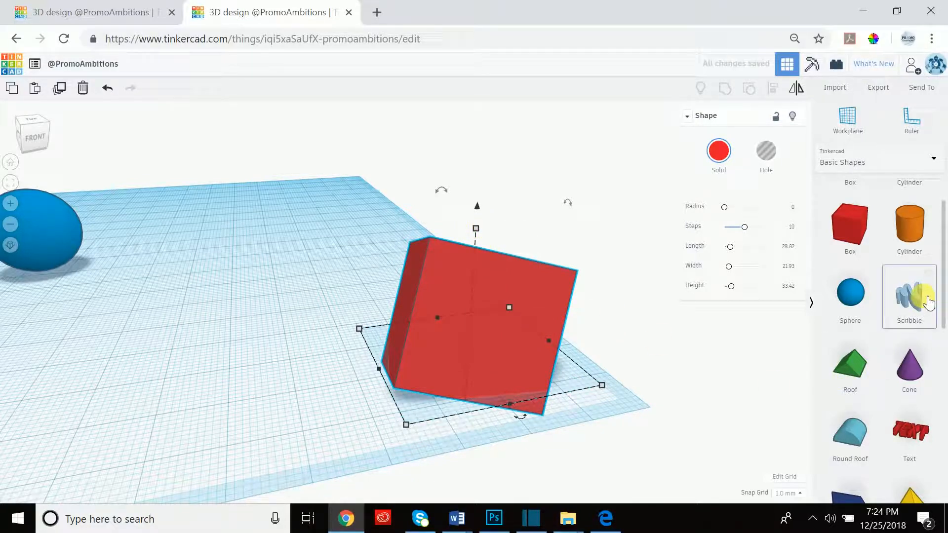
Add a Scribble shape and draw a hand-like outline with a raised finger and a filled blob inside it
mouse_move(929, 303)
left_mouse_down()
mouse_move(810, 281)
mouse_move(309, 288)
mouse_move(218, 332)
left_mouse_up()
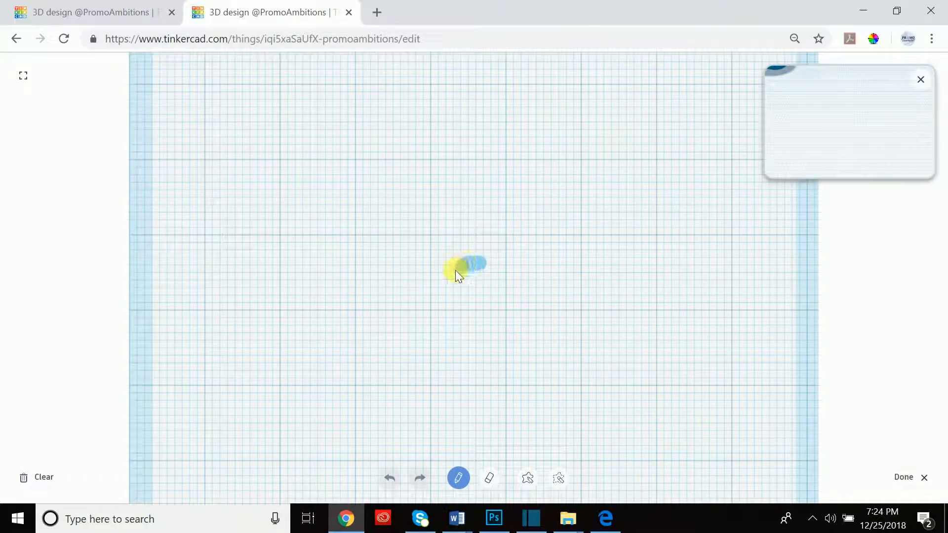
left_click_drag(425, 318, 425, 333)
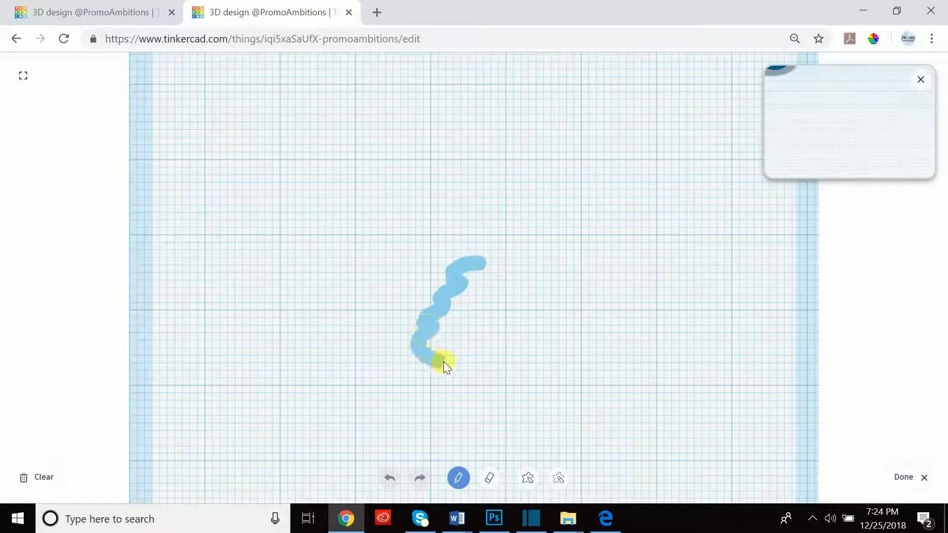
left_click_drag(526, 333, 535, 194)
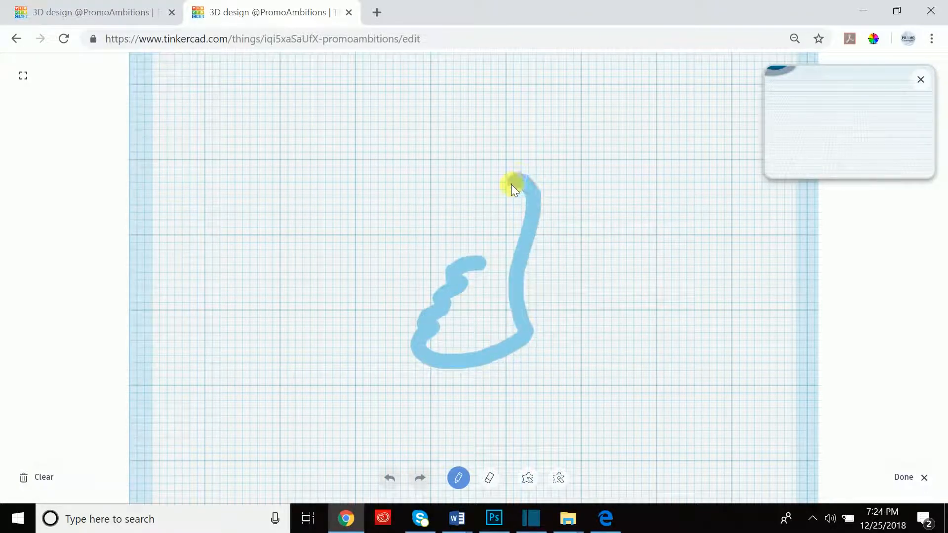
left_click_drag(493, 258, 487, 261)
mouse_move(473, 305)
left_mouse_down()
mouse_move(469, 335)
mouse_move(493, 318)
mouse_move(494, 296)
left_mouse_up()
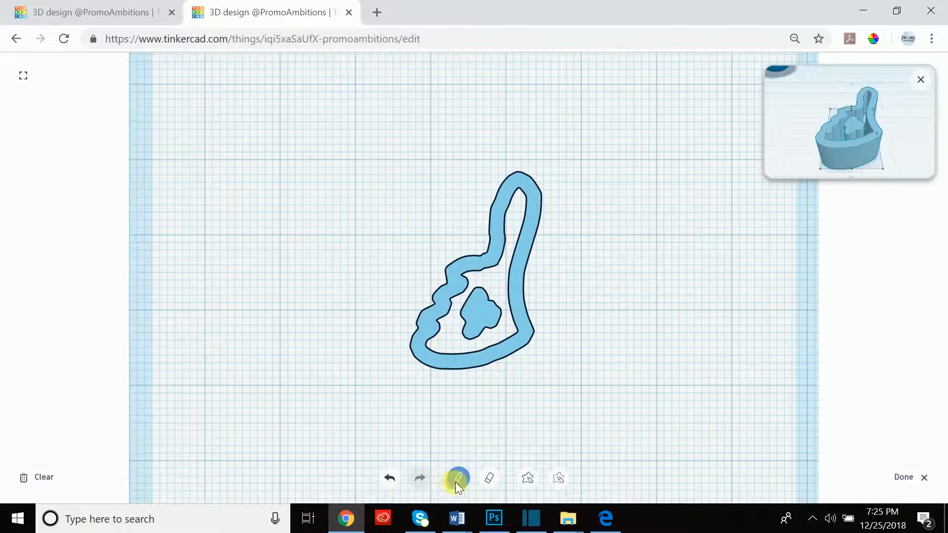
Erase the lower corner of the scribble's outline and redraw it to close the gap
left_click(488, 480)
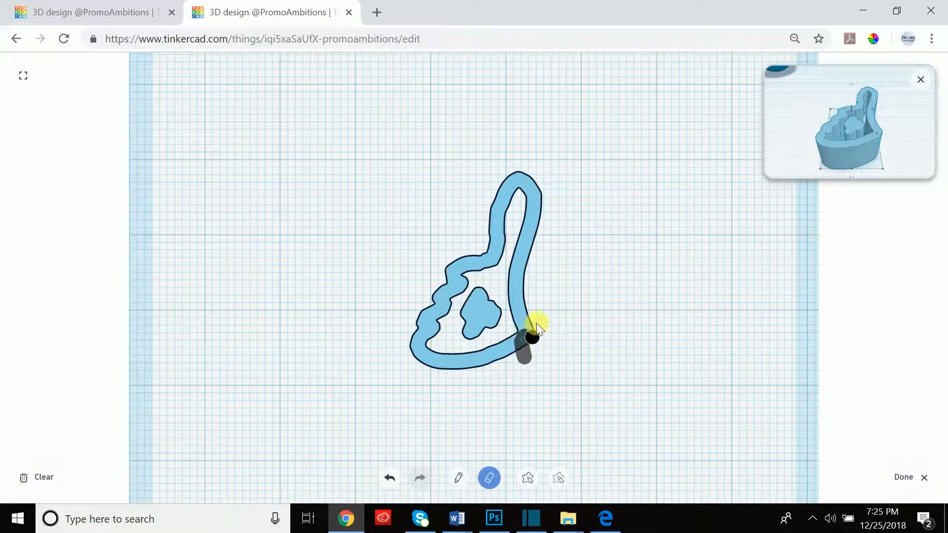
left_click_drag(520, 344, 523, 355)
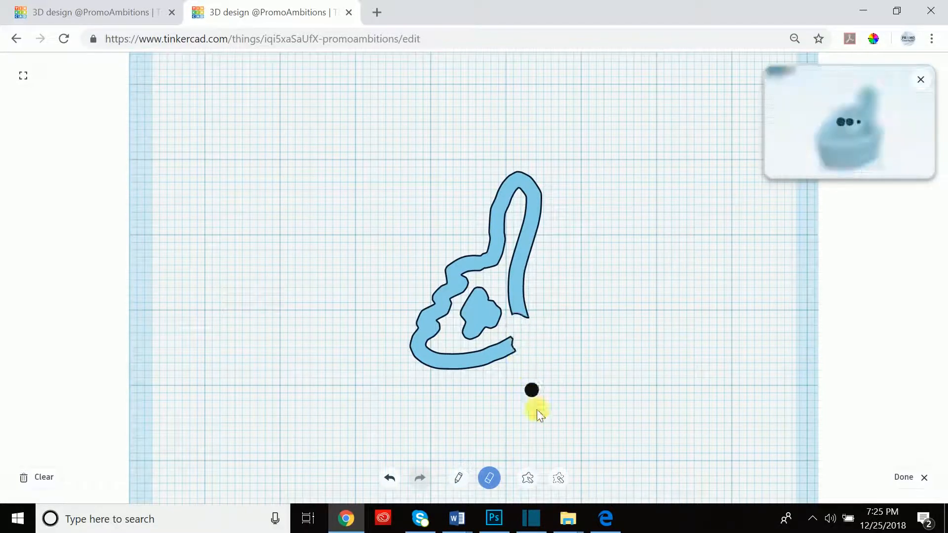
left_click(561, 478)
left_click(520, 480)
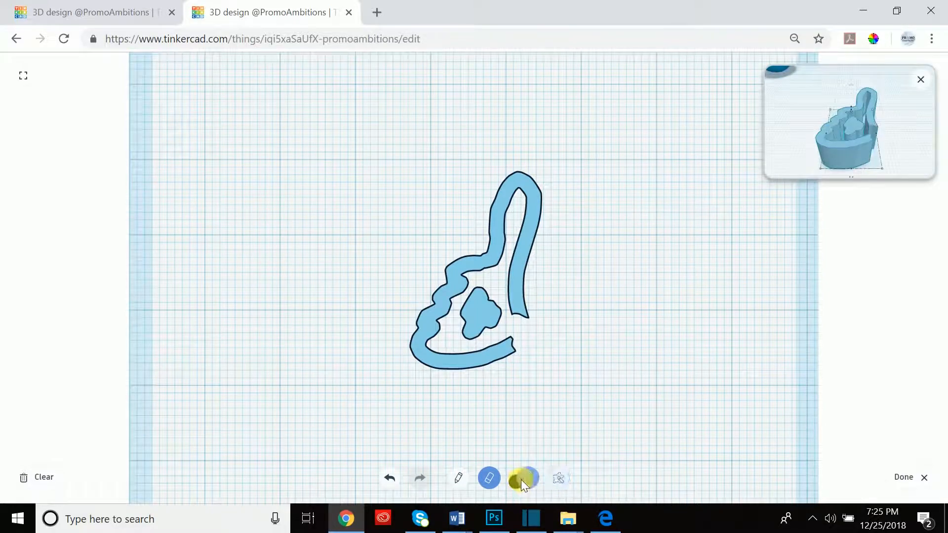
left_click(464, 480)
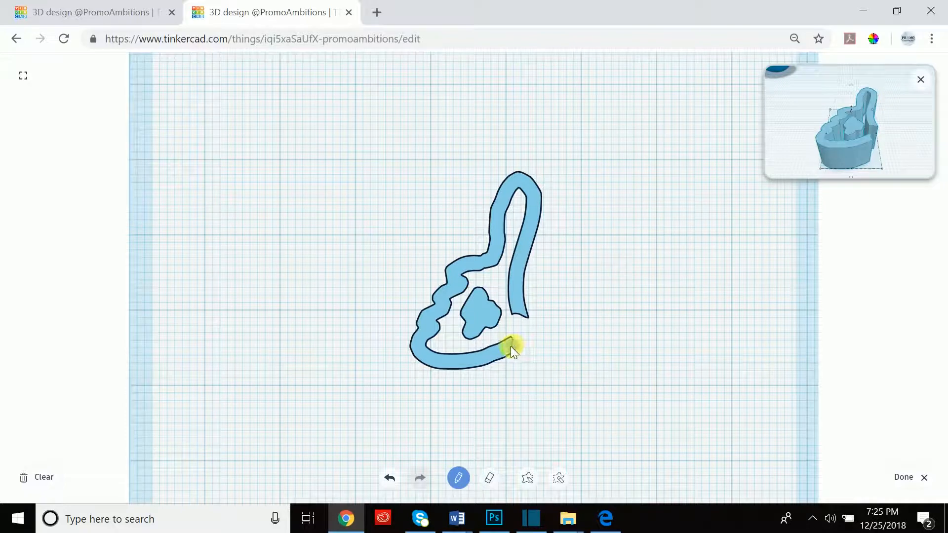
left_click_drag(515, 327, 516, 330)
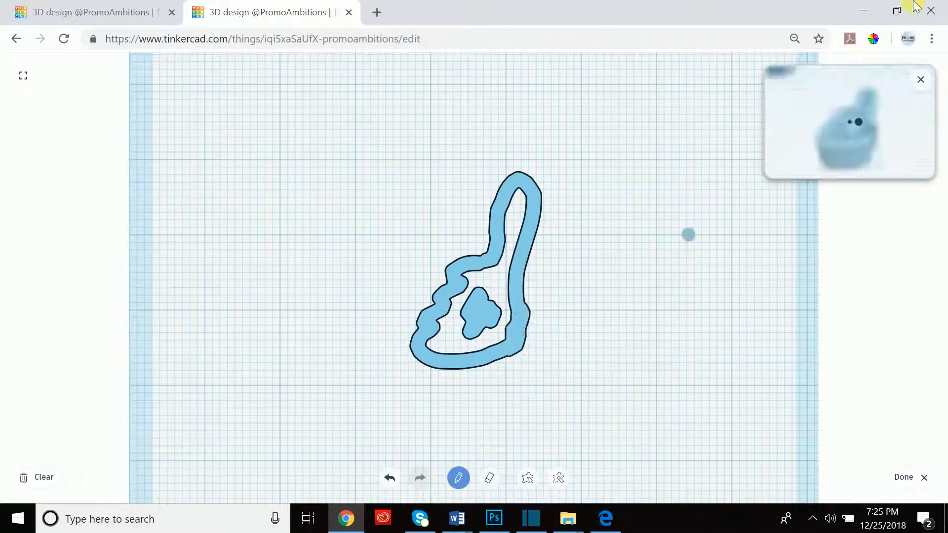
Finish the scribble and reduce its Height to about 6.42 mm
left_click(902, 478)
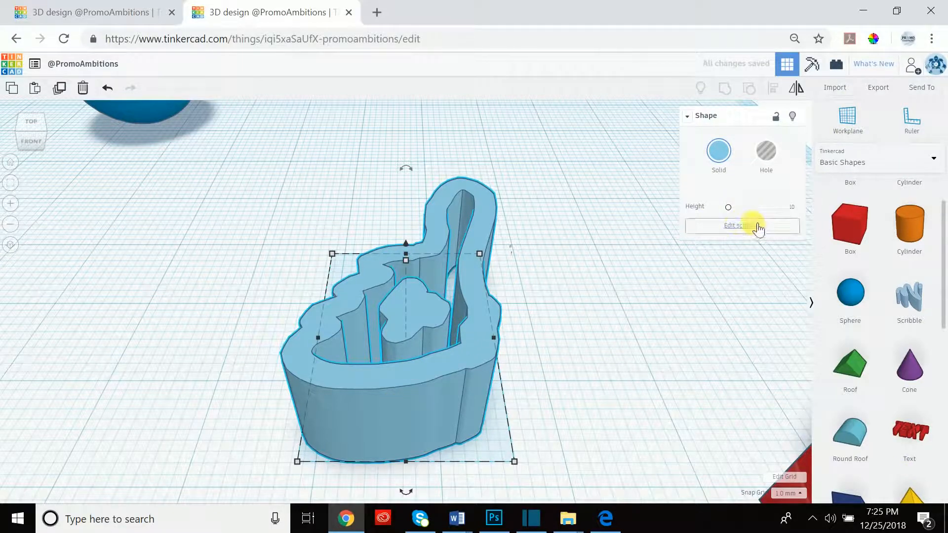
mouse_move(728, 207)
left_mouse_down()
mouse_move(748, 208)
mouse_move(729, 210)
left_mouse_up()
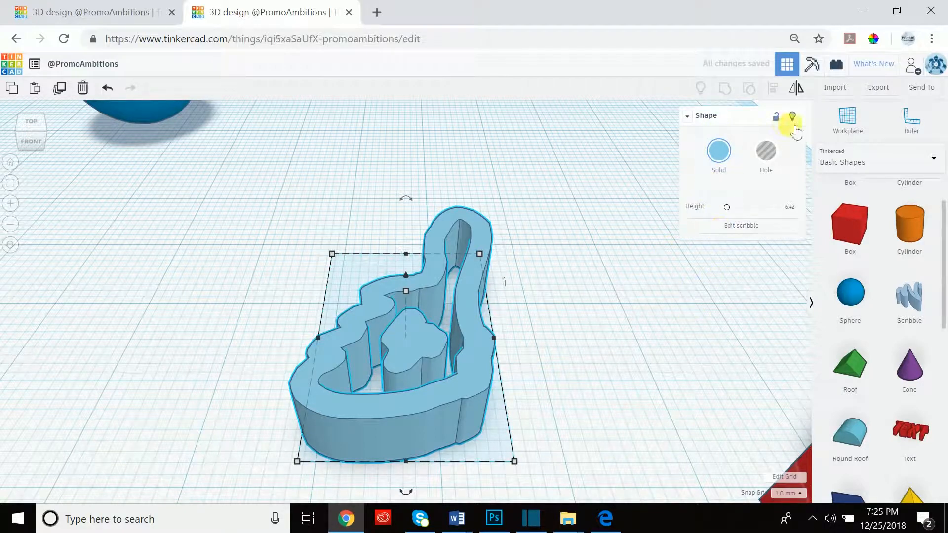
left_click(535, 359)
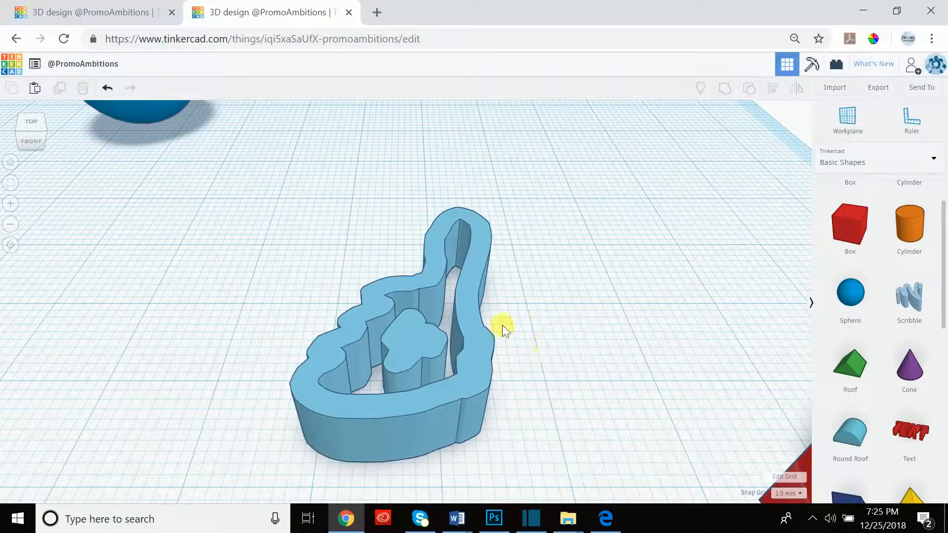
Replace the scribble with a Diamond from the basic shapes and narrow the diamond to 18 mm
left_click(400, 411)
key("Delete")
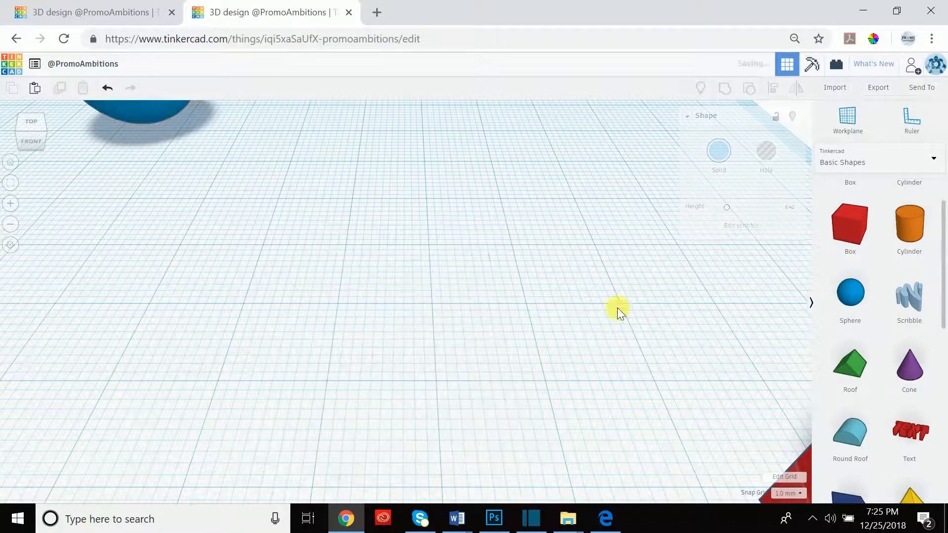
left_click_drag(943, 209, 925, 414)
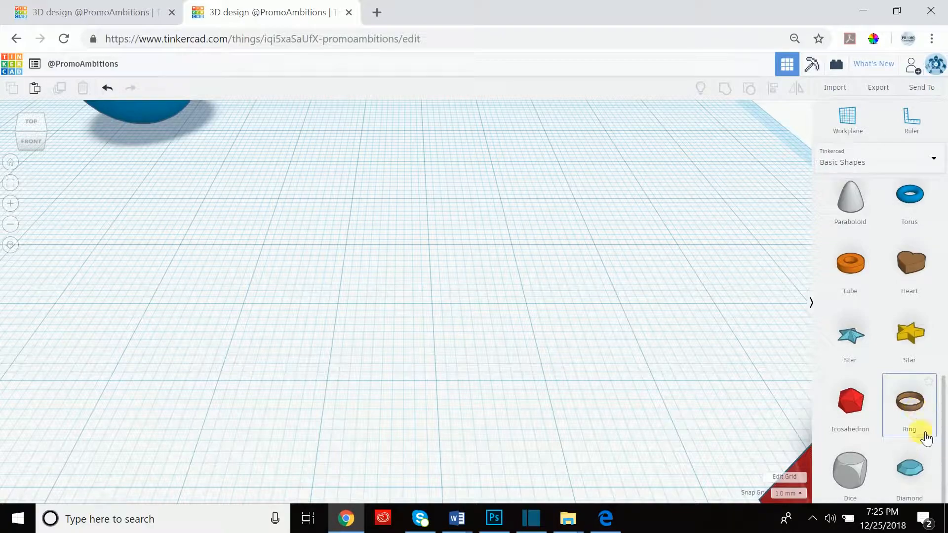
left_click_drag(874, 450, 401, 351)
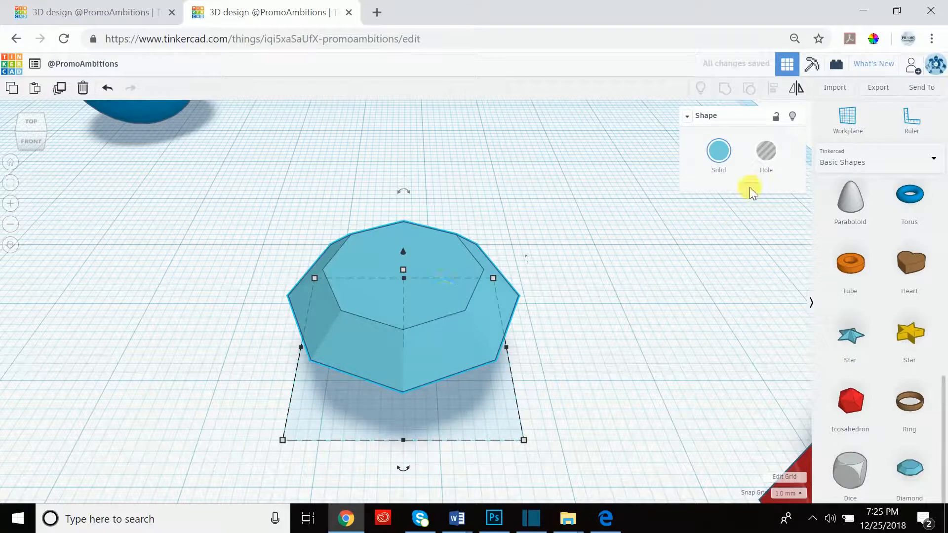
left_click(440, 311)
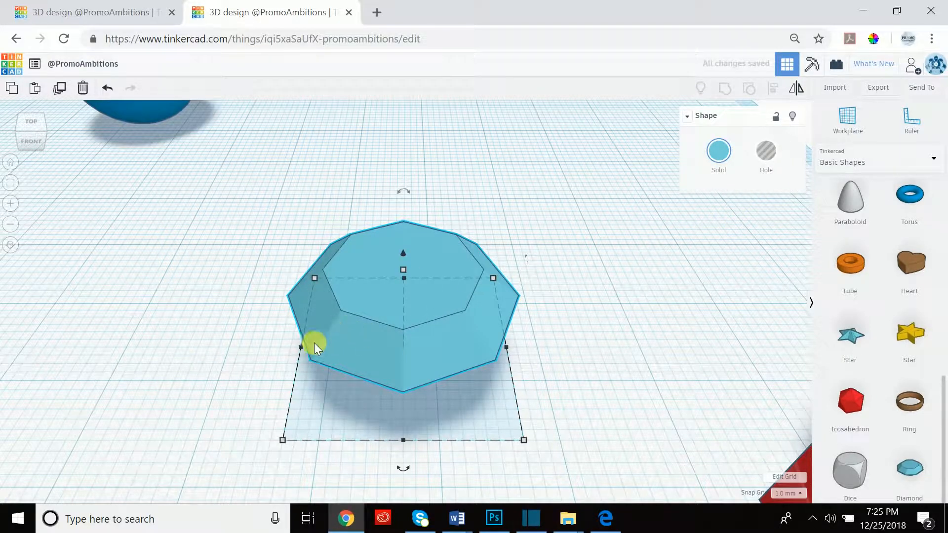
left_click_drag(301, 345, 329, 352)
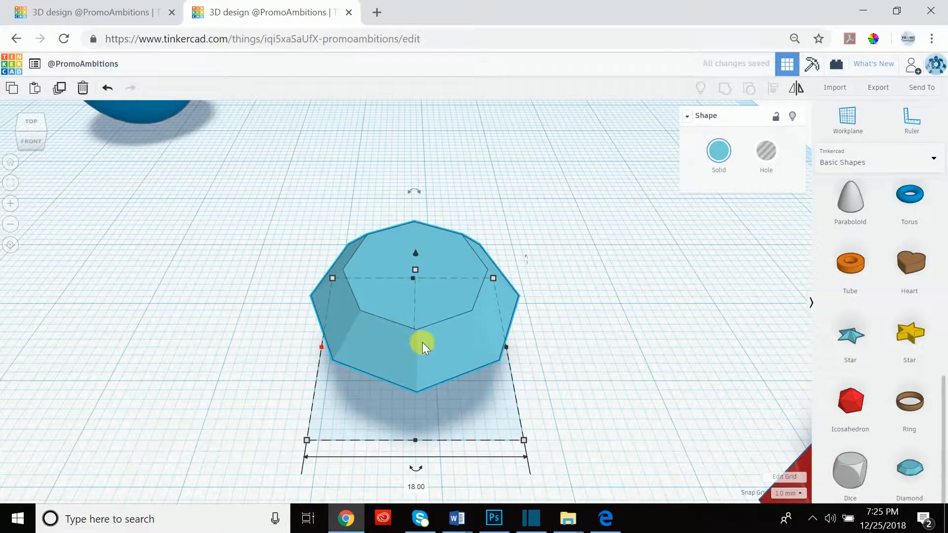
Replace the diamond with a Heart shape on the workplane and delete the heart as well
key("Delete")
left_click_drag(926, 265, 576, 310)
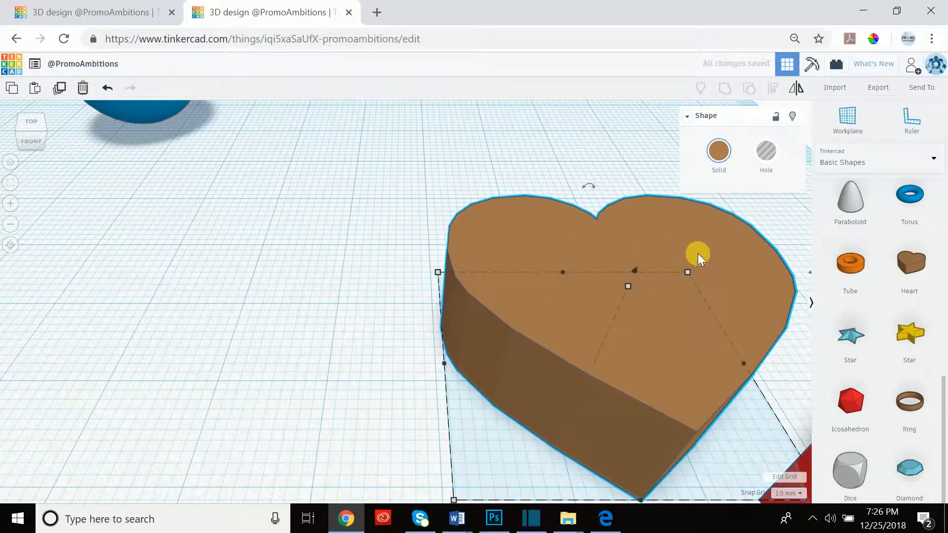
key("Delete")
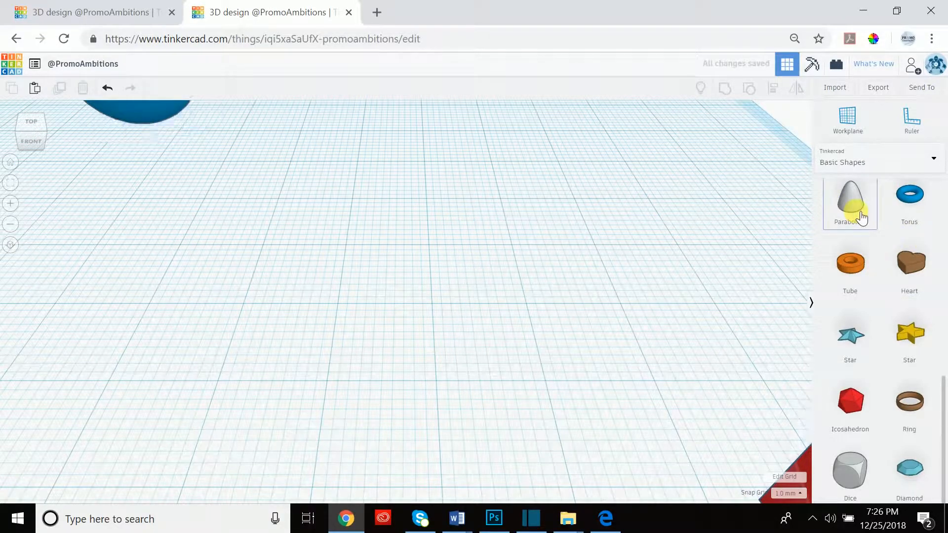
Place a Paraboloid on the workplane and set its Steps to 24
left_click_drag(850, 203, 434, 328)
left_click_drag(767, 210, 810, 213)
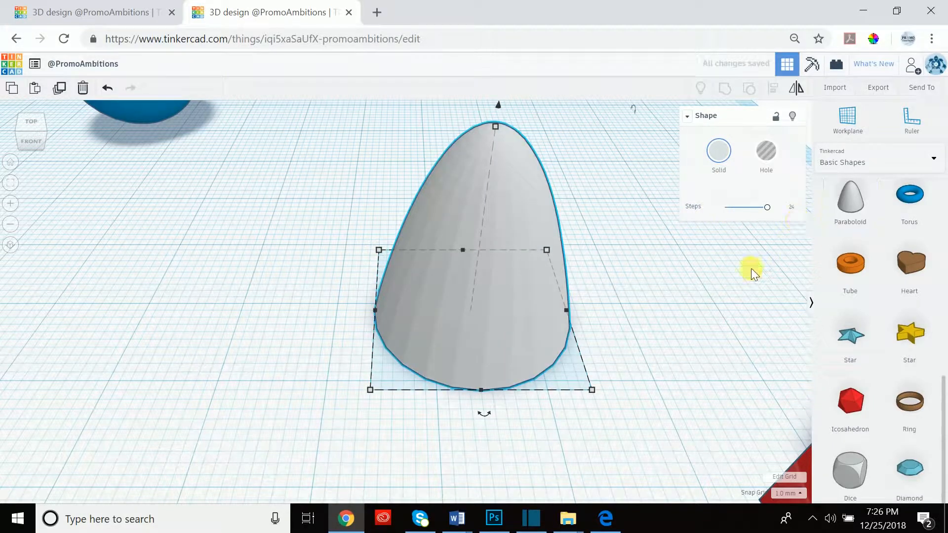
scroll(874, 352, "up", 10)
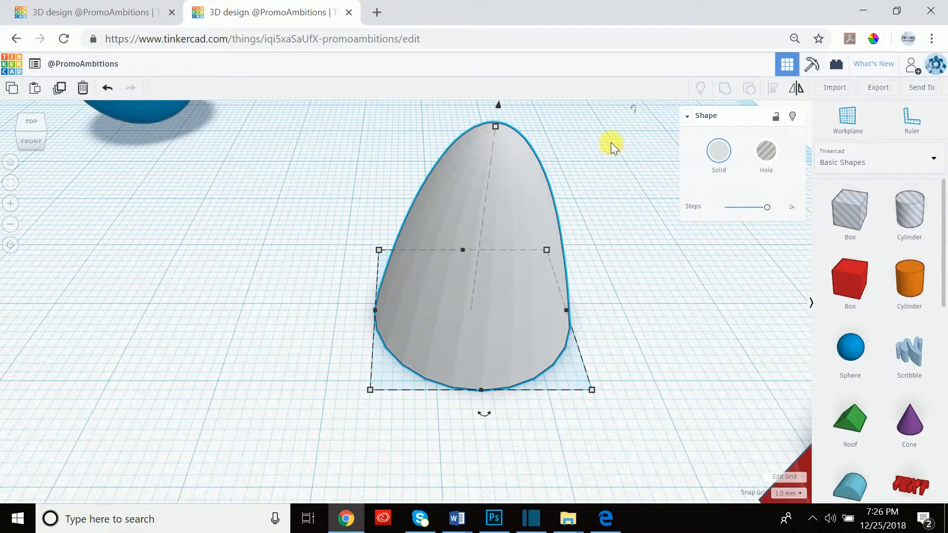
scroll(604, 189, "down", 5)
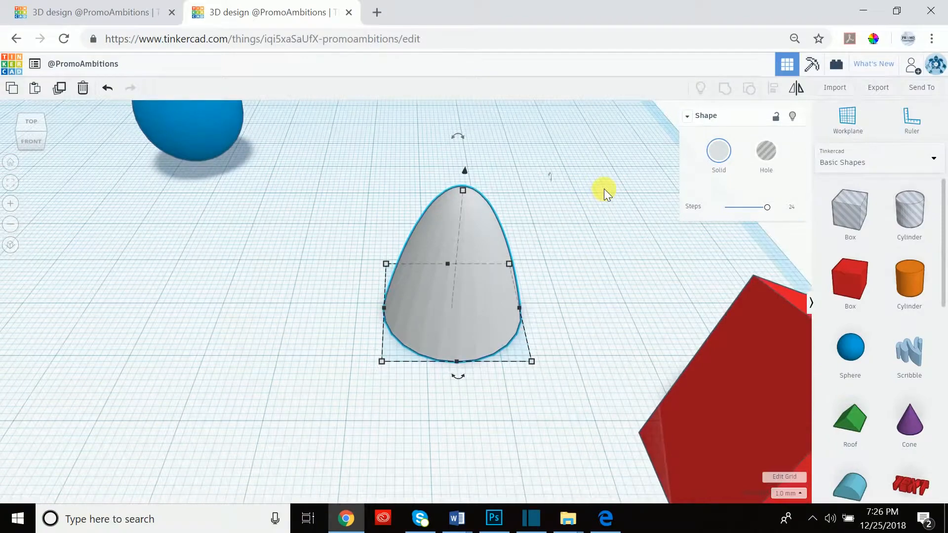
scroll(603, 189, "down", 1)
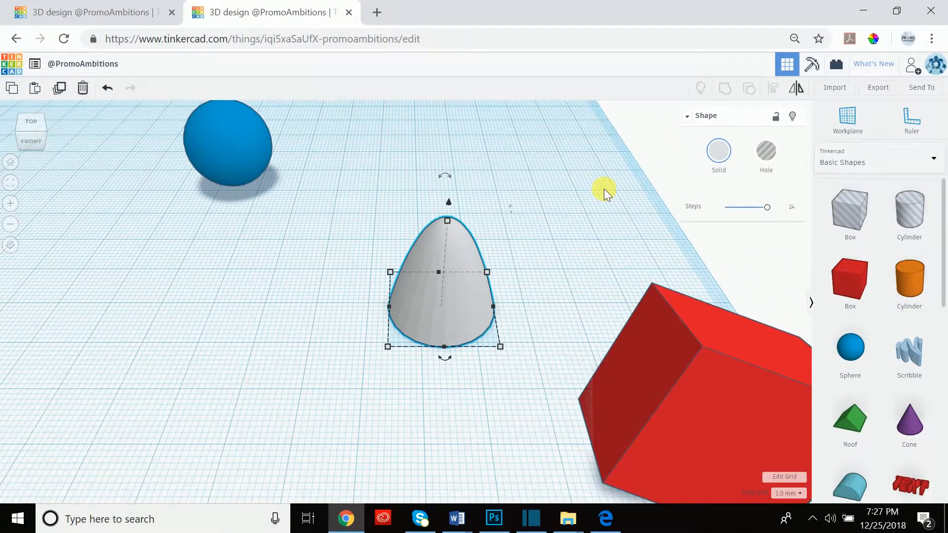
scroll(604, 189, "down", 2)
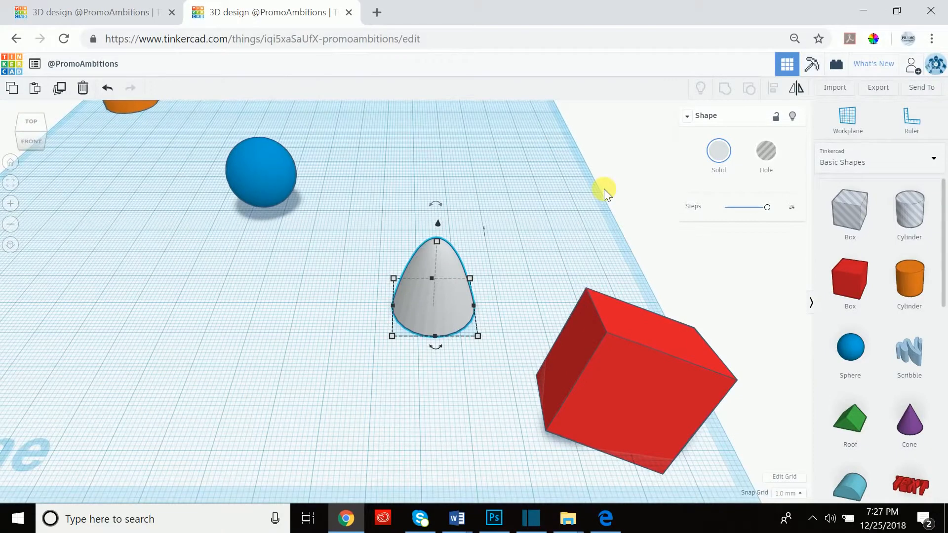